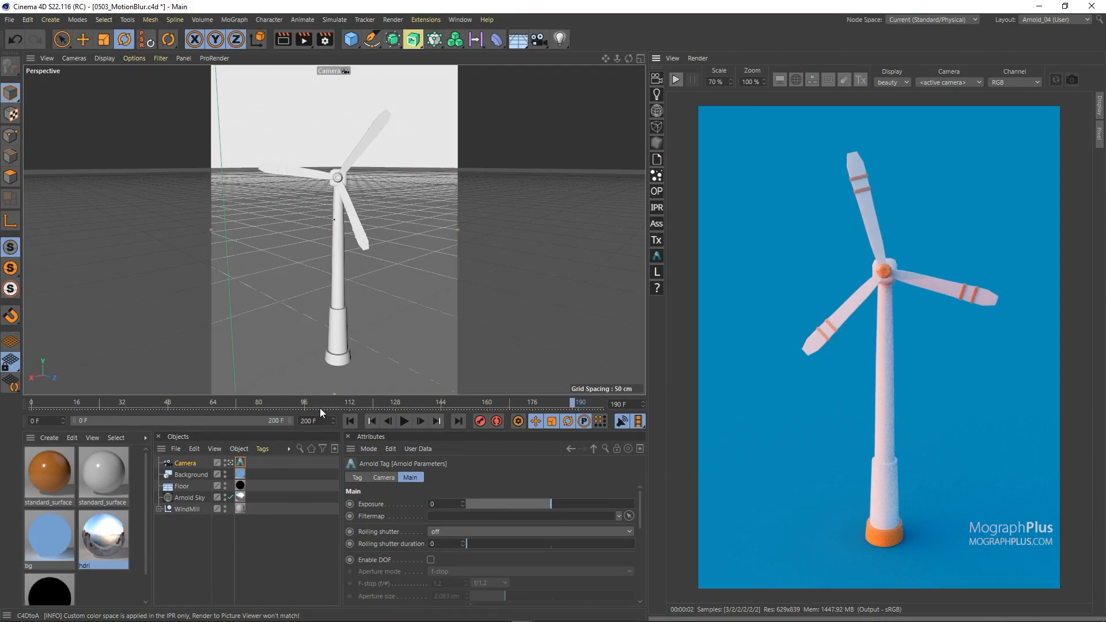
# Step: Go to frame 100 and start the IPR render with the Render Settings window open beside it
pyautogui.moveTo(317, 406); pyautogui.dragTo(315, 403)
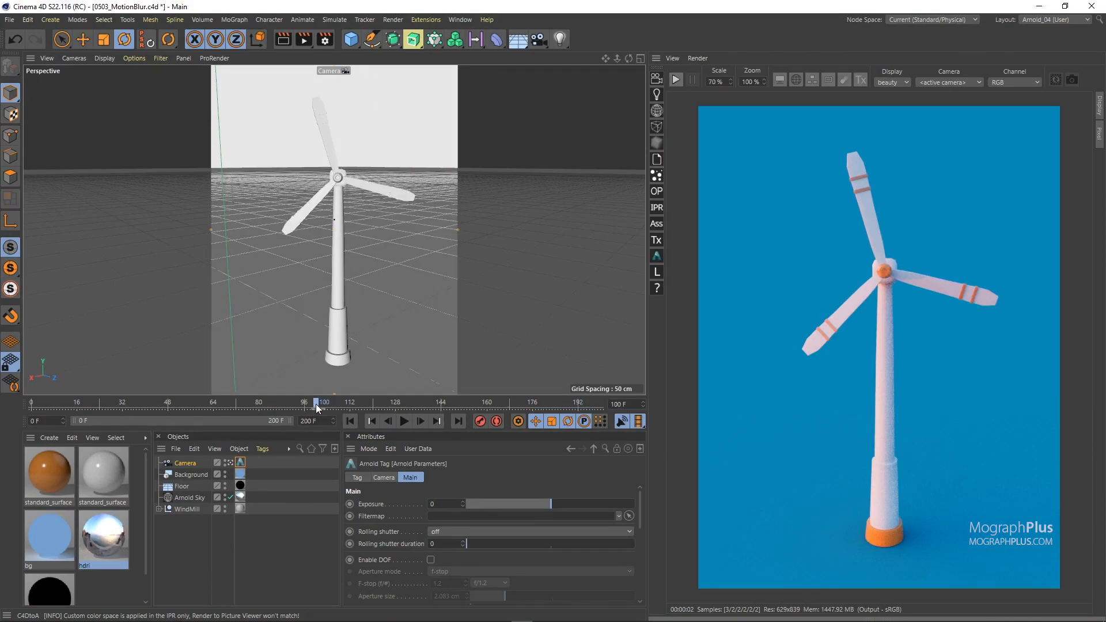
pyautogui.click(325, 39)
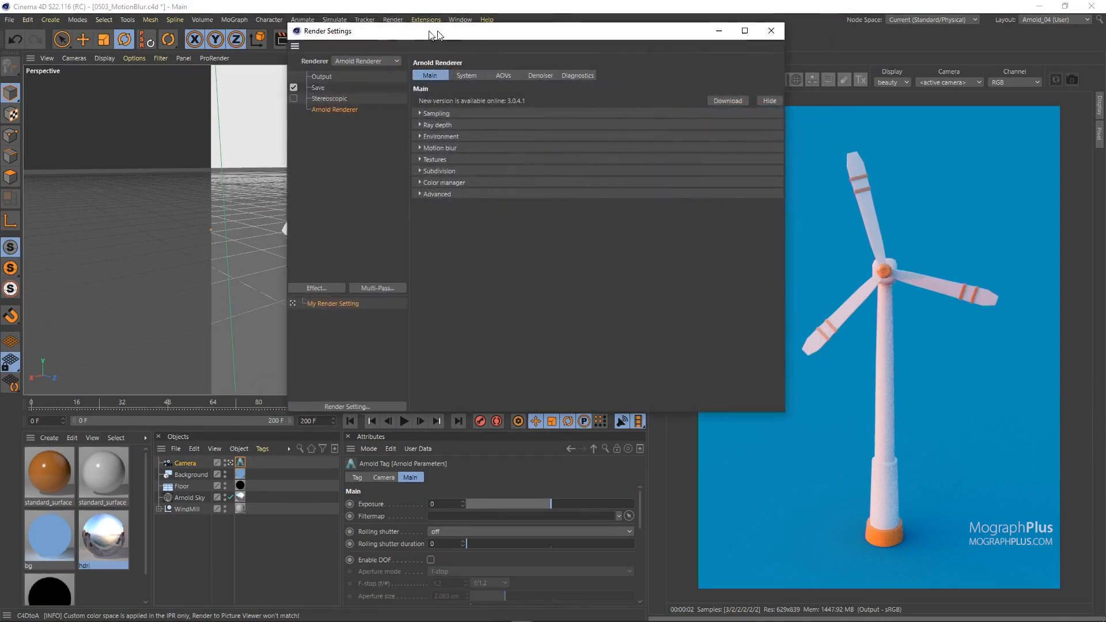
pyautogui.moveTo(451, 35); pyautogui.dragTo(219, 27)
pyautogui.click(676, 79)
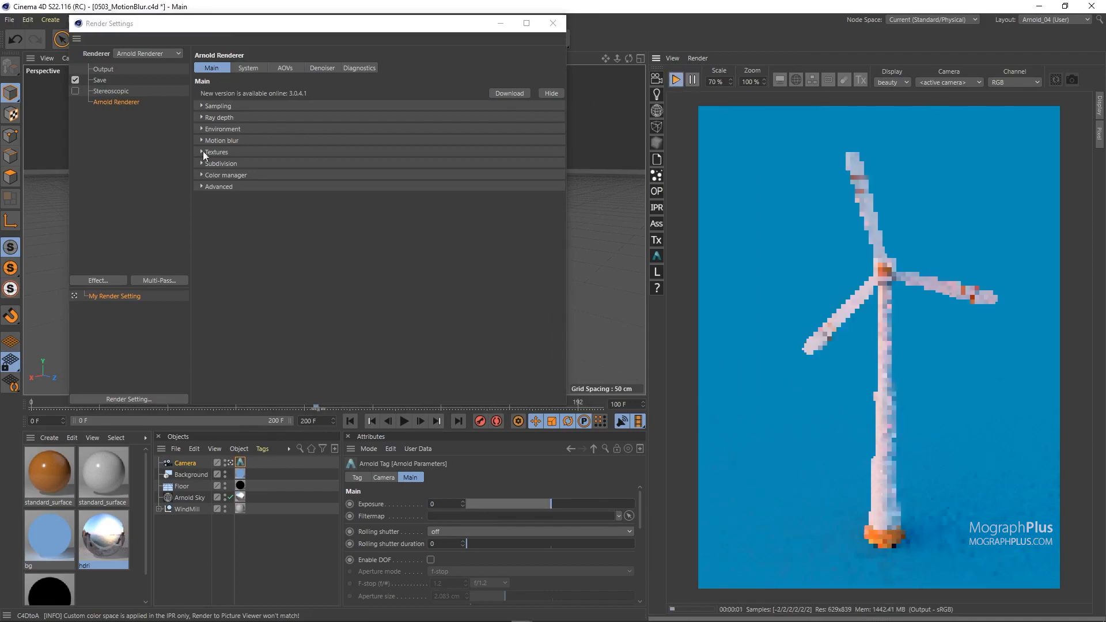
# Step: Enable motion blur in the Arnold Renderer settings and make the IPR preview update with the blur
pyautogui.click(237, 142)
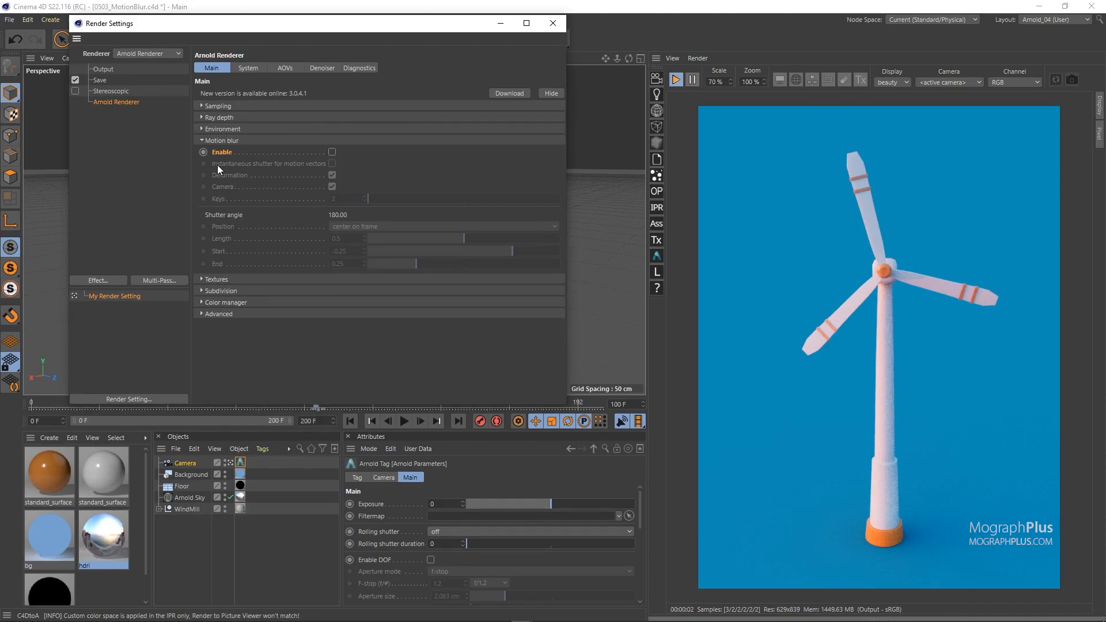
pyautogui.click(332, 152)
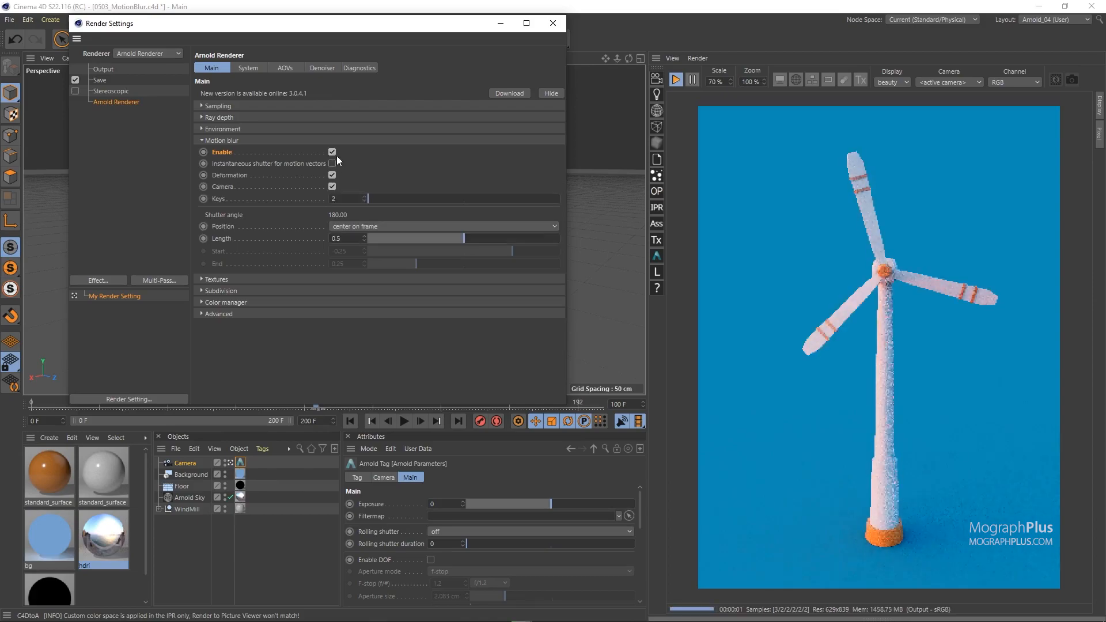
pyautogui.click(845, 81)
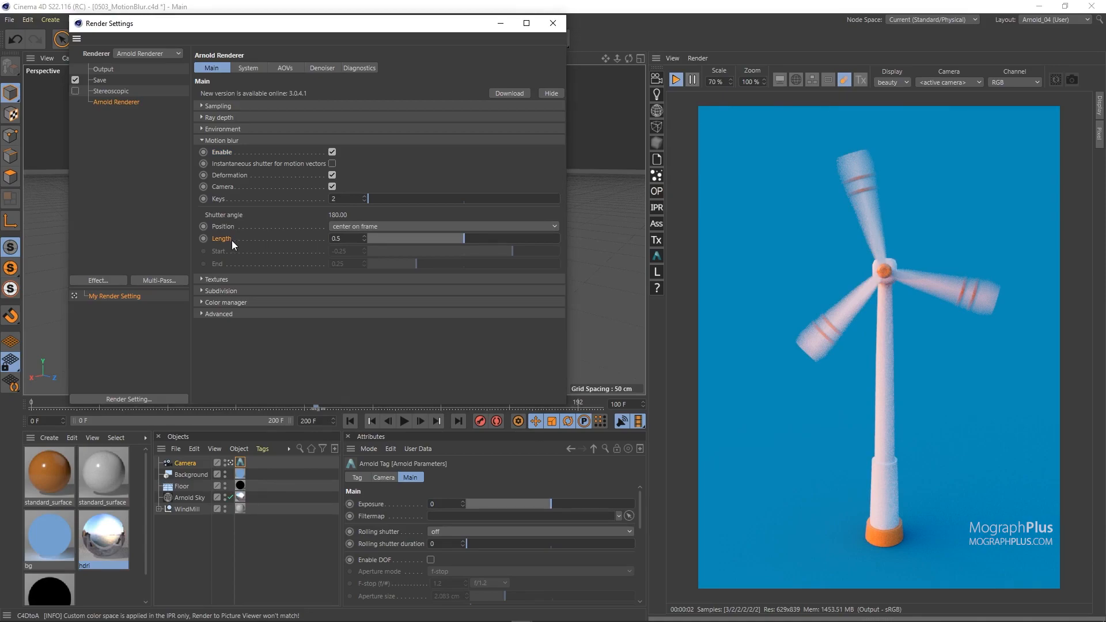
# Step: Preview the motion blur with Length set to 1, 2 and 3 in turn, and return it to 0.5
pyautogui.write('1')
pyautogui.press('Return')
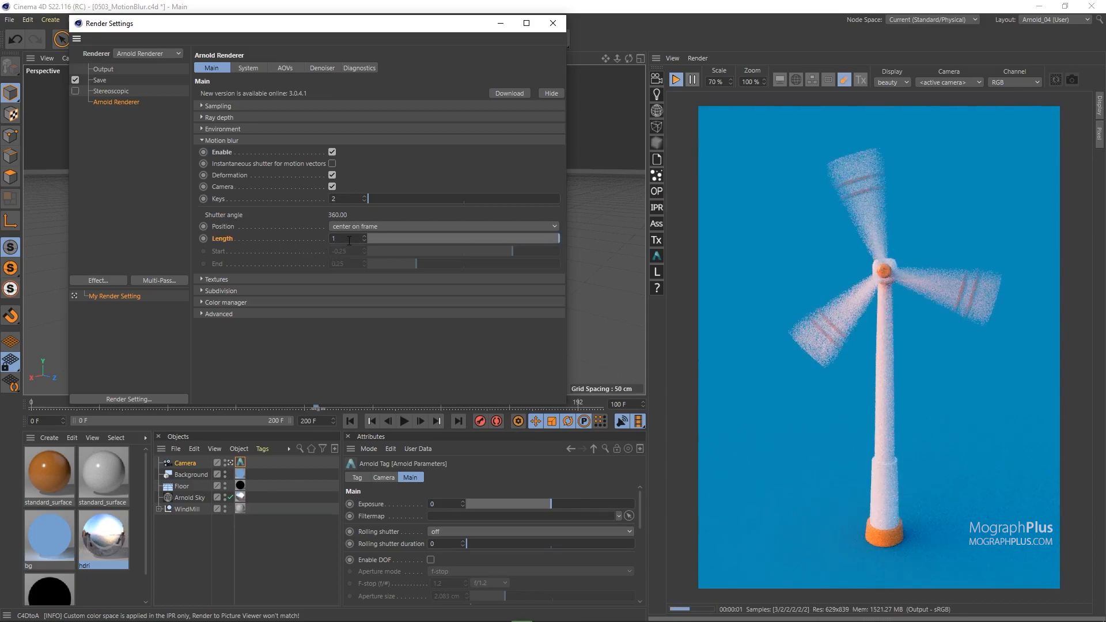
pyautogui.doubleClick(349, 241)
pyautogui.write('2')
pyautogui.press('Return')
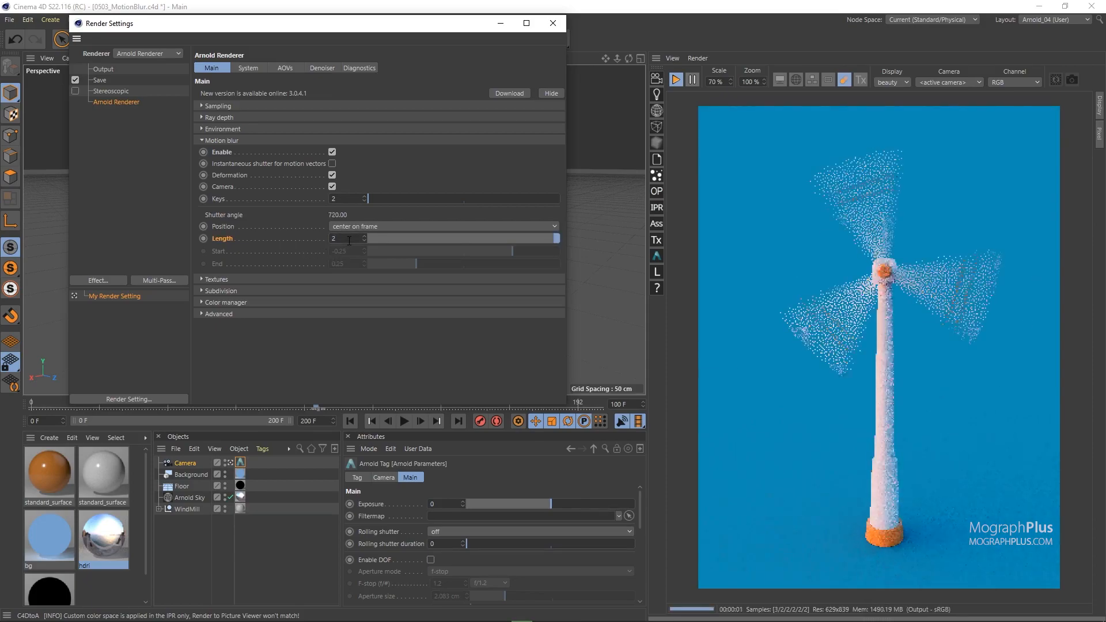
pyautogui.doubleClick(349, 241)
pyautogui.write('3')
pyautogui.press('Return')
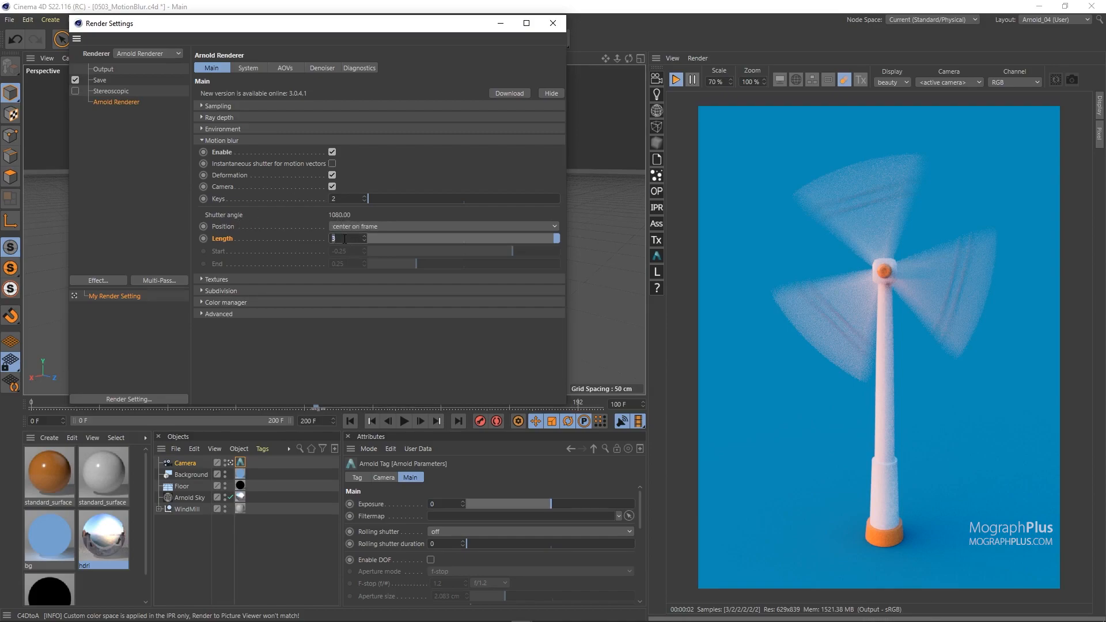
pyautogui.write('0.5')
pyautogui.press('Return')
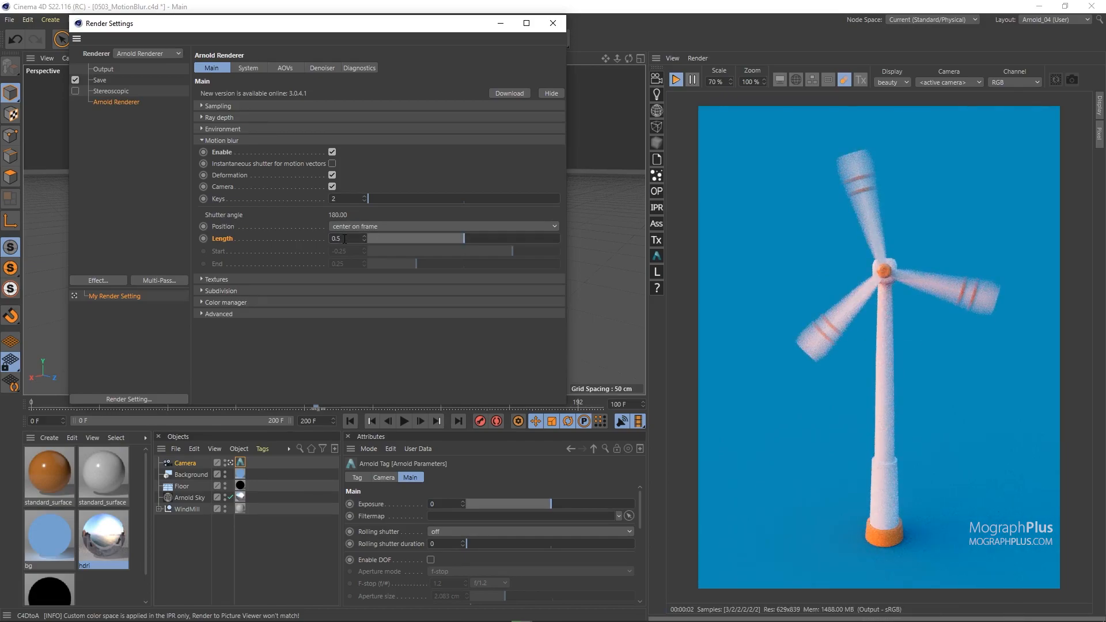
# Step: Try a motion blur Length of 1, and set the Length to 3
pyautogui.doubleClick(344, 239)
pyautogui.write('1')
pyautogui.press('Return')
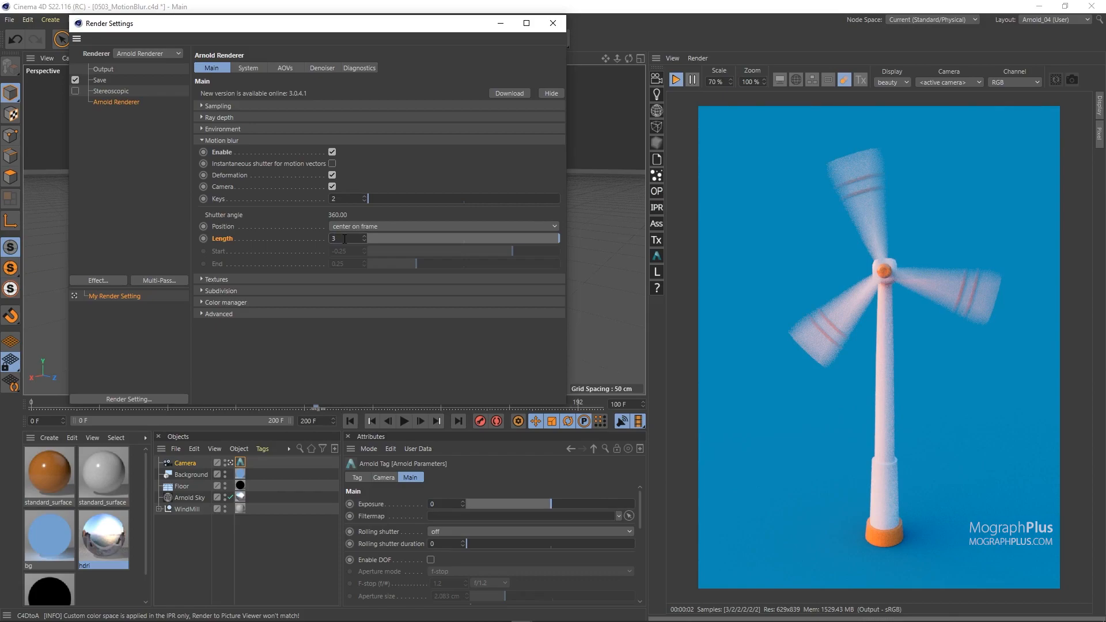
pyautogui.press('Return')
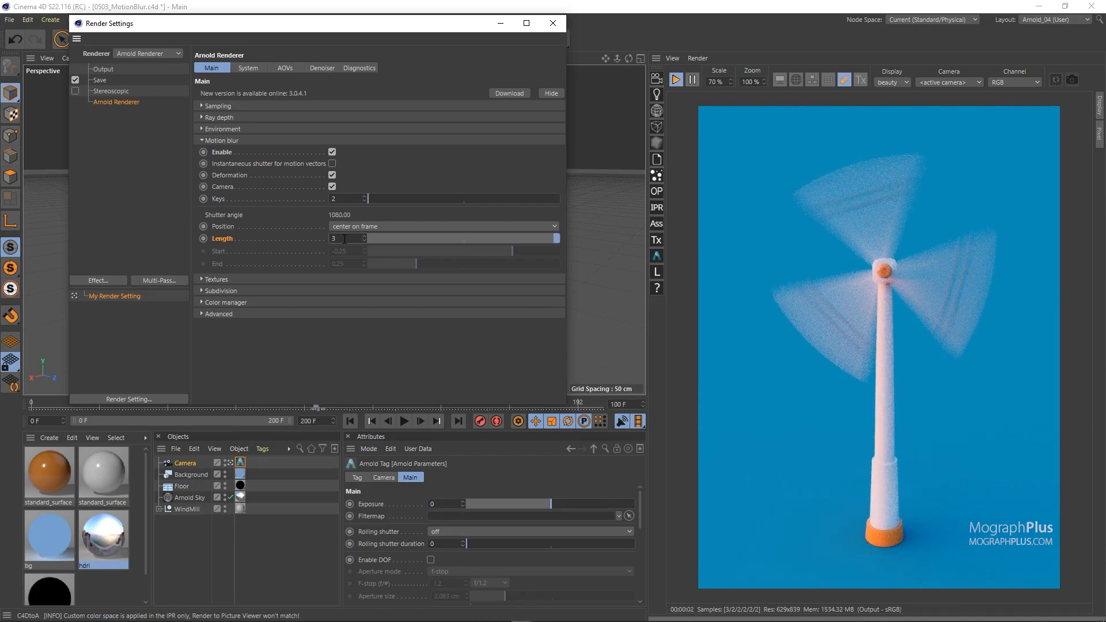
# Step: Set the number of motion blur Keys to 5
pyautogui.moveTo(375, 30); pyautogui.dragTo(369, 70)
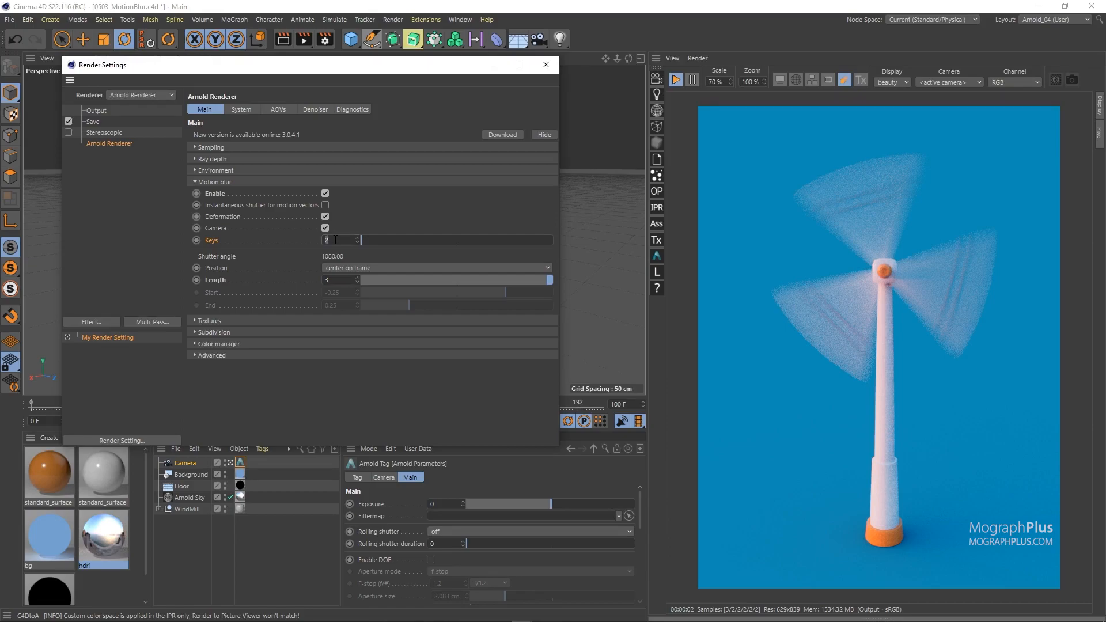
pyautogui.press('Return')
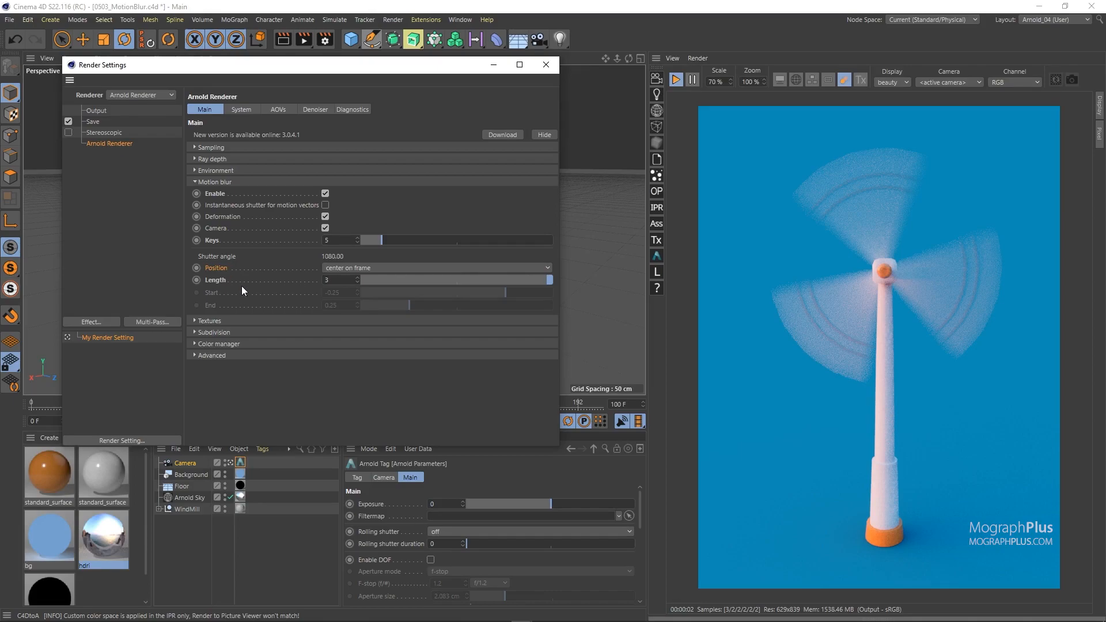
pyautogui.moveTo(284, 70); pyautogui.dragTo(291, 17)
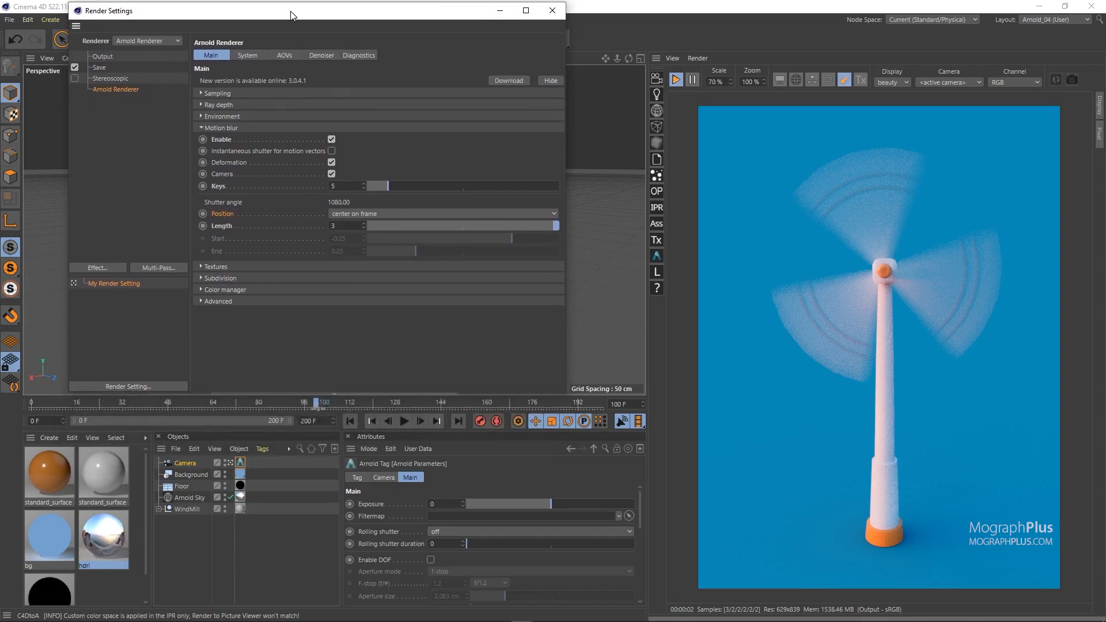
pyautogui.click(349, 216)
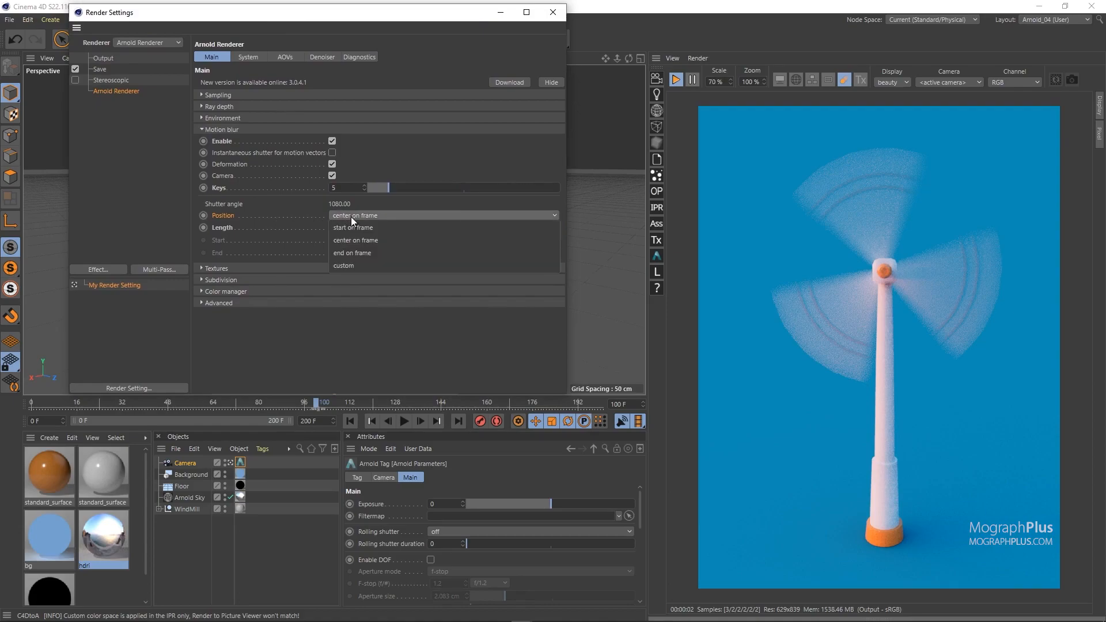
pyautogui.click(294, 217)
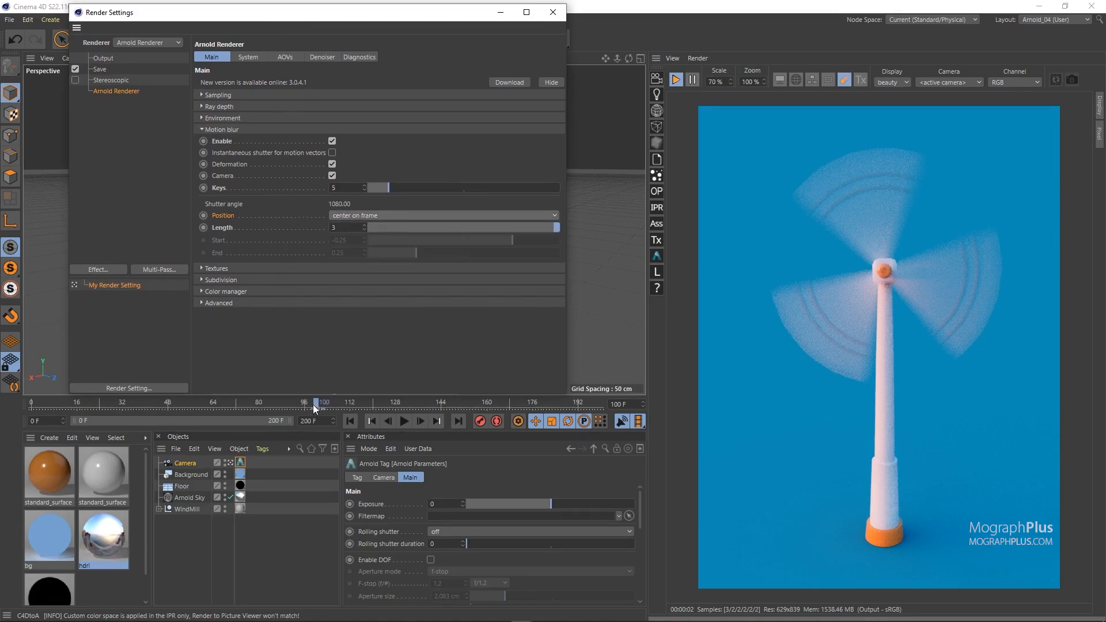
pyautogui.doubleClick(613, 403)
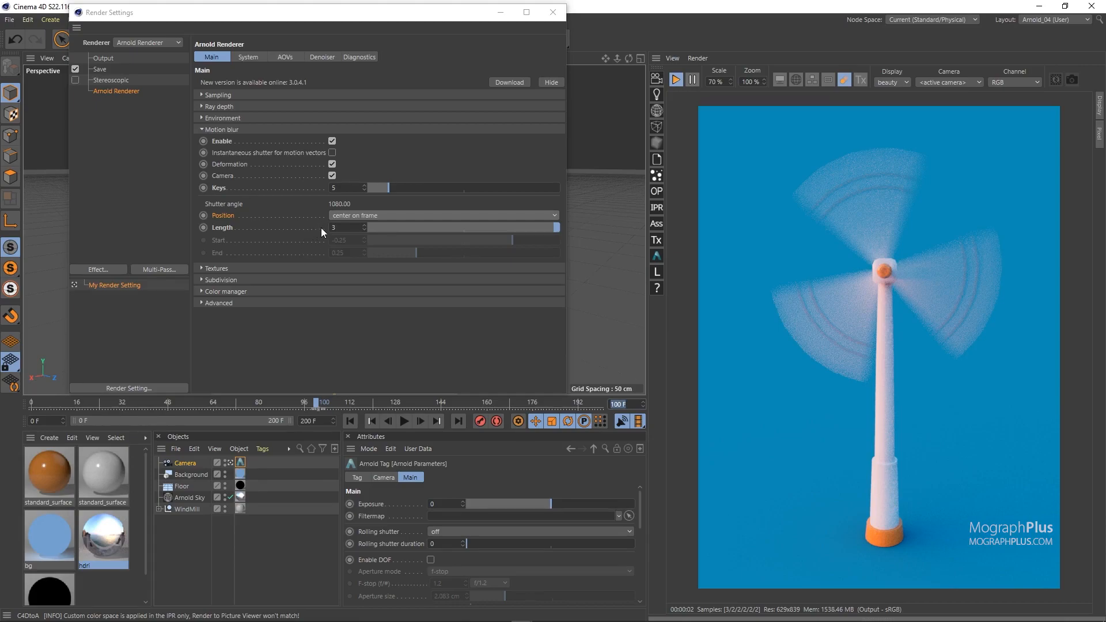
# Step: Preview the motion blur with the shutter Position set to start on frame, end on frame and custom in turn
pyautogui.click(349, 216)
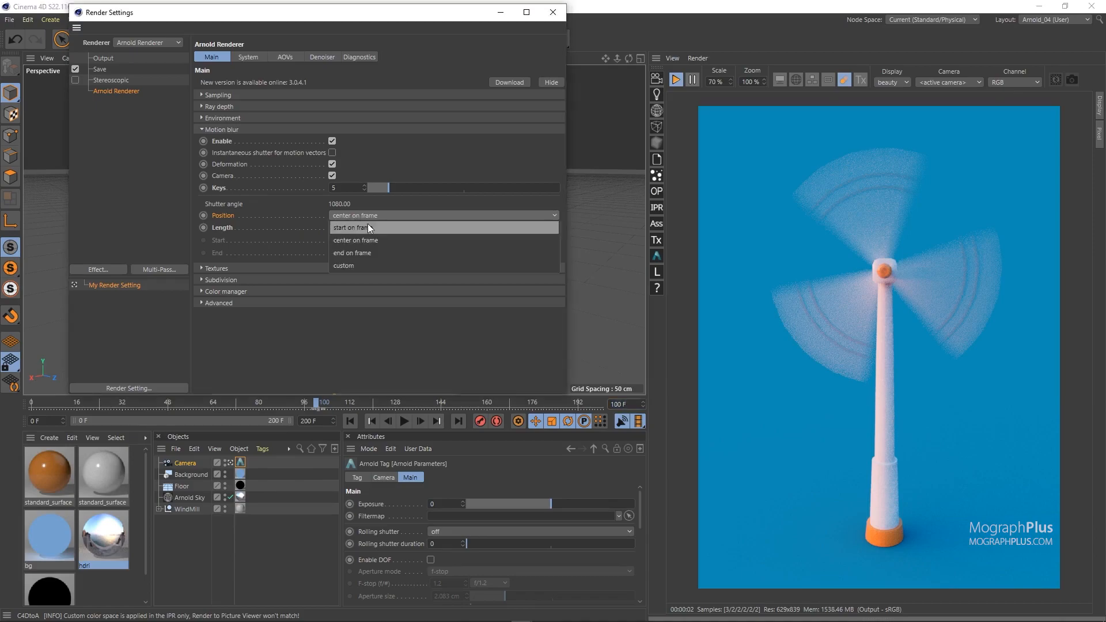
pyautogui.click(368, 226)
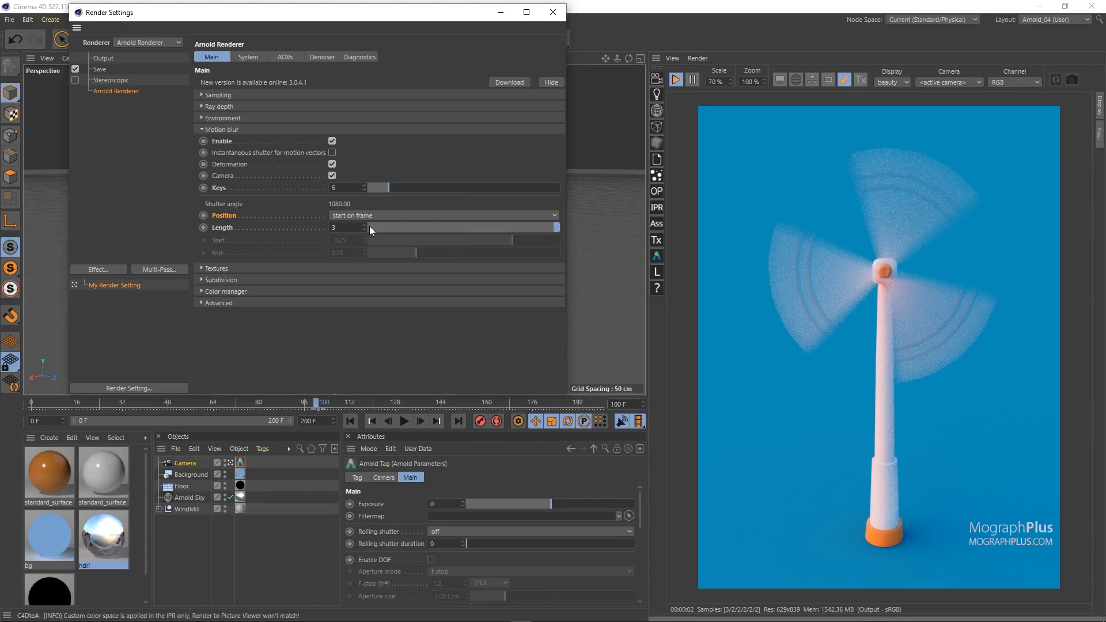
pyautogui.click(357, 219)
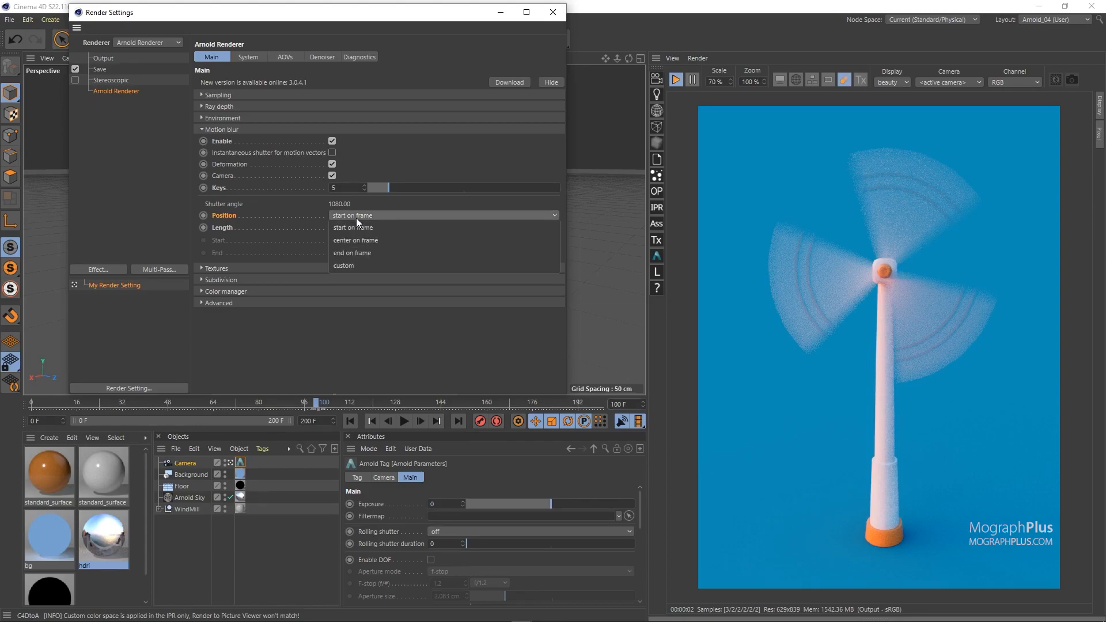
pyautogui.click(361, 254)
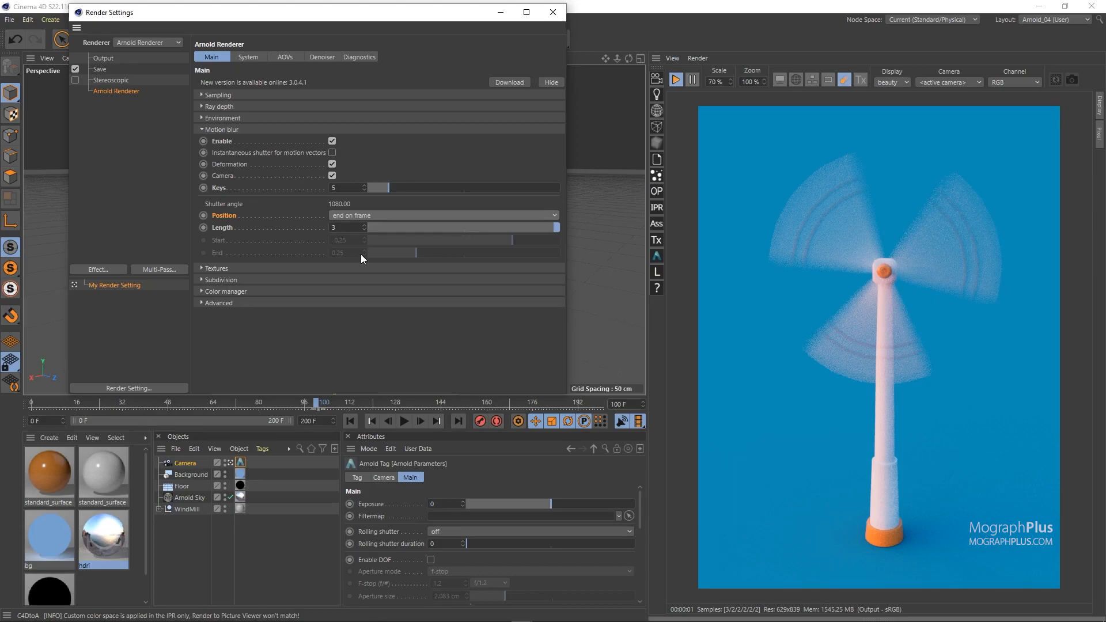
pyautogui.click(365, 215)
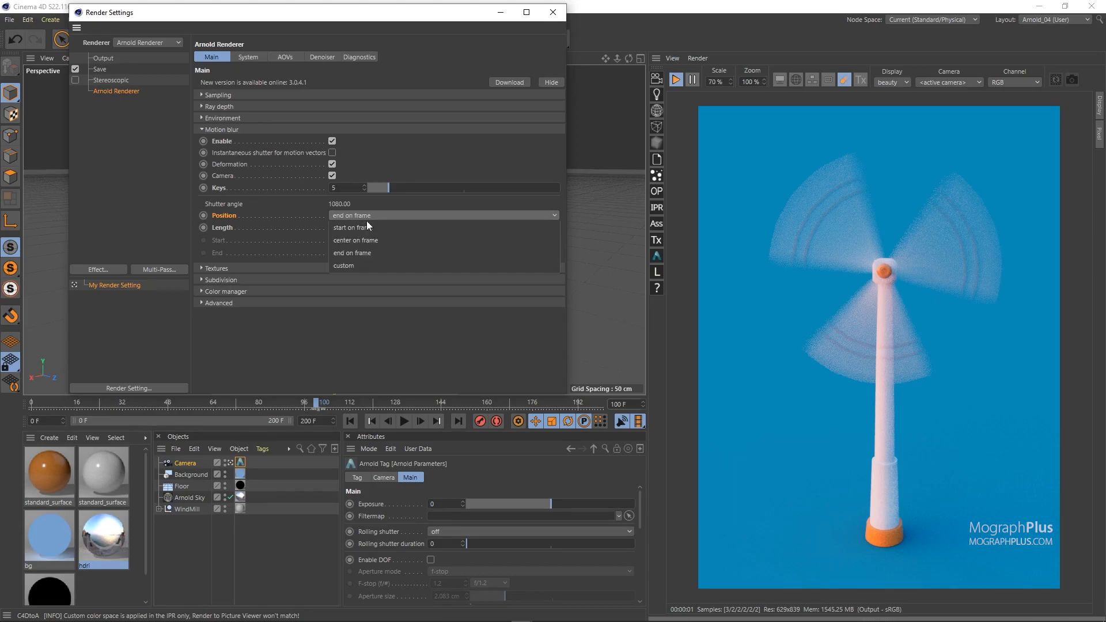
pyautogui.click(371, 265)
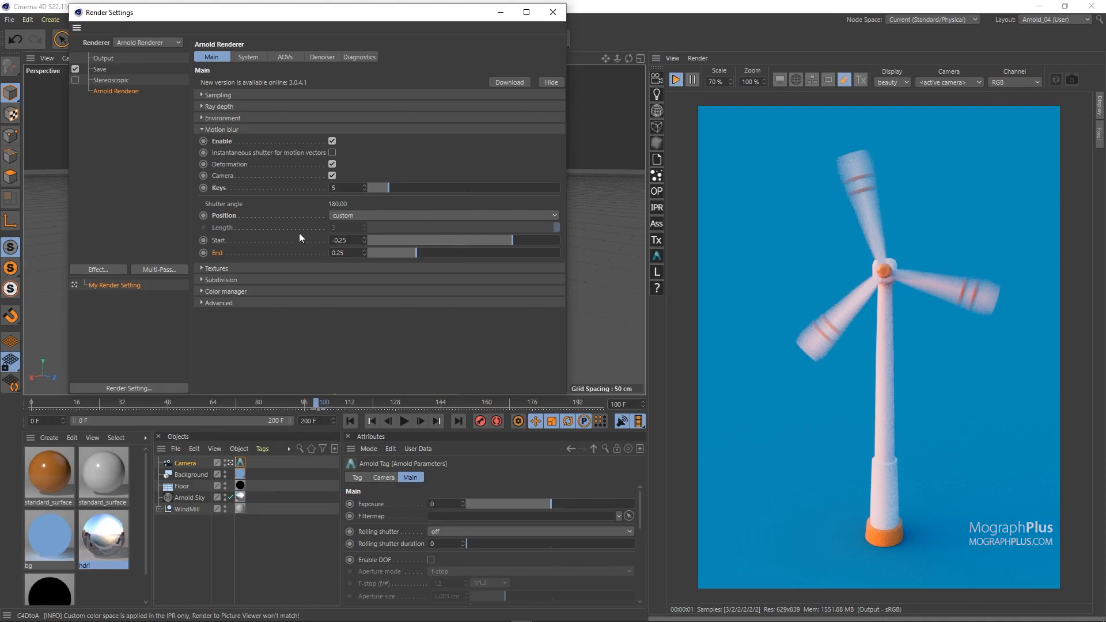
# Step: Set the shutter Position back to start on frame
pyautogui.click(354, 215)
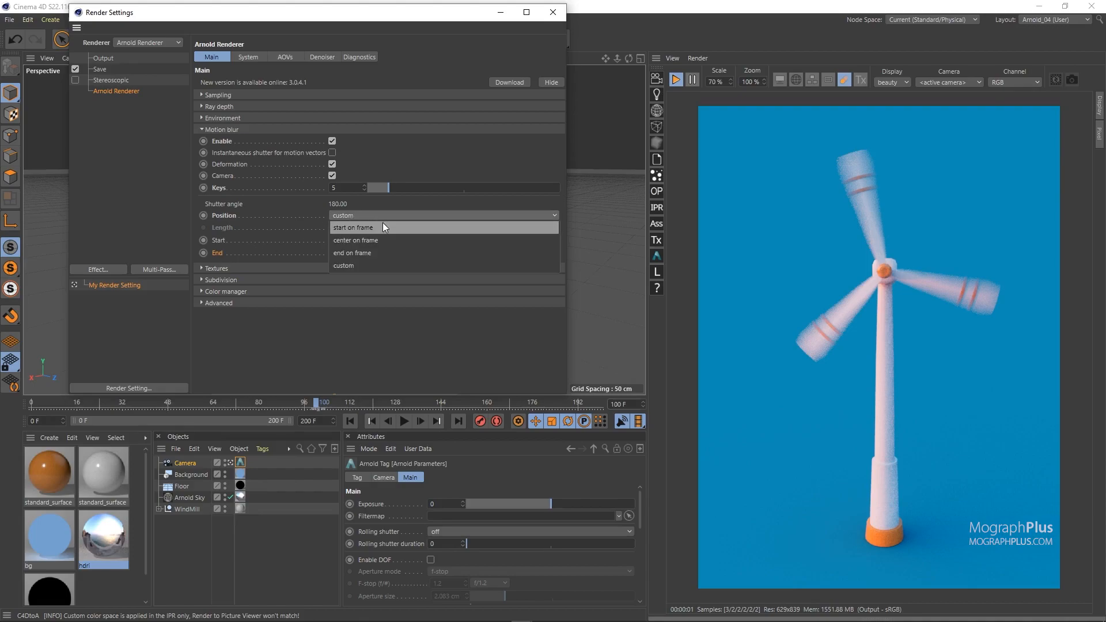
pyautogui.click(382, 222)
pyautogui.click(377, 212)
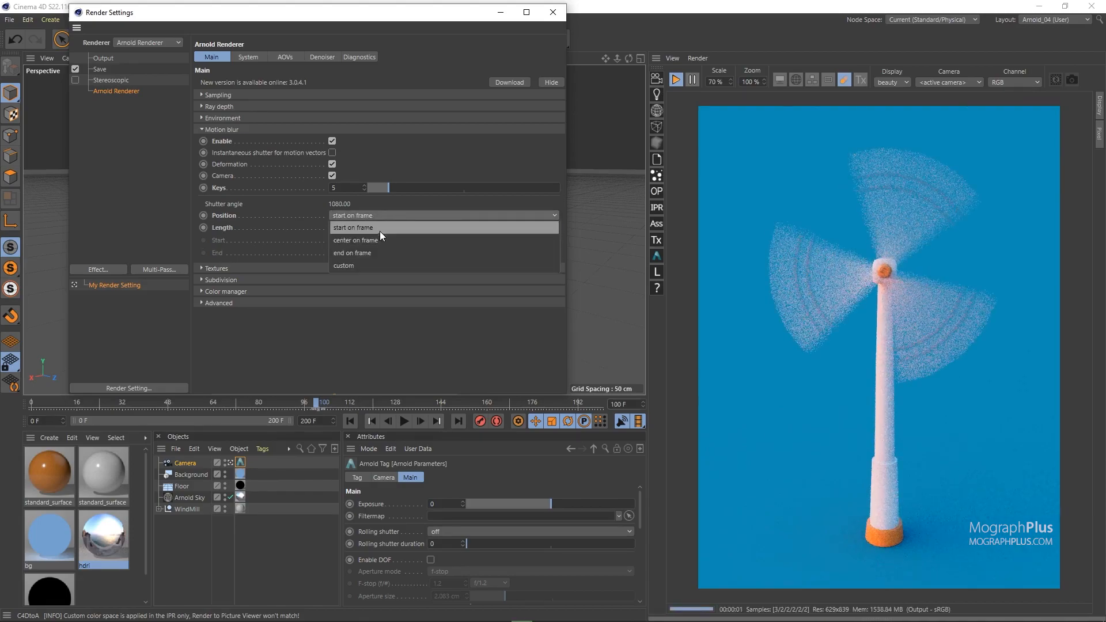
pyautogui.click(277, 237)
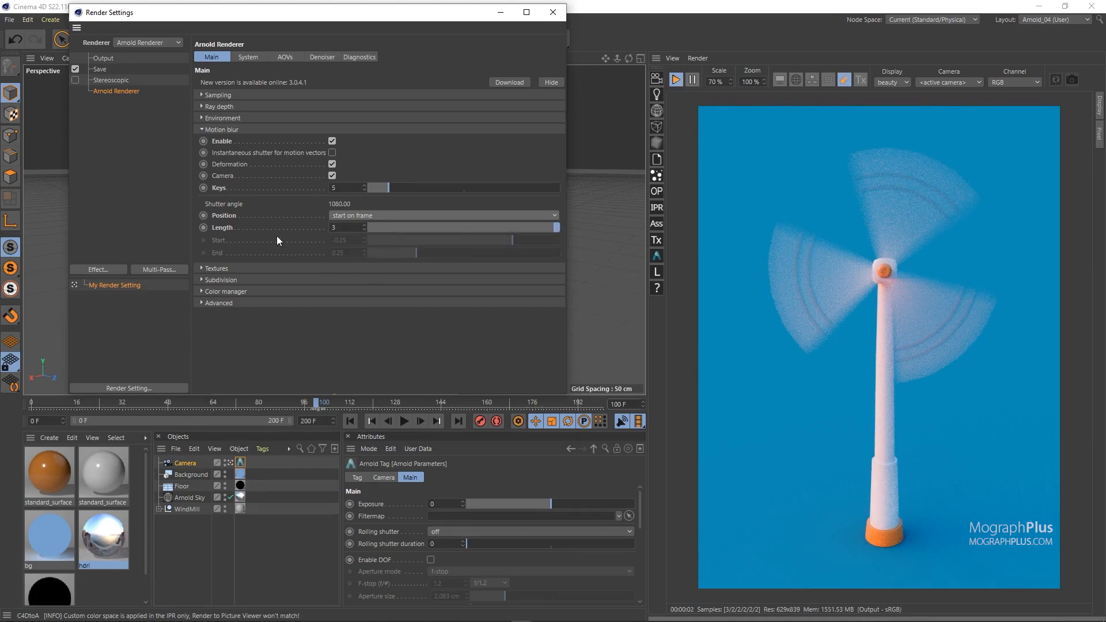
# Step: Set the shutter Position to custom with Start 0 and End 3, and compare it with start on frame
pyautogui.click(351, 216)
pyautogui.click(361, 266)
pyautogui.doubleClick(348, 240)
pyautogui.write('0')
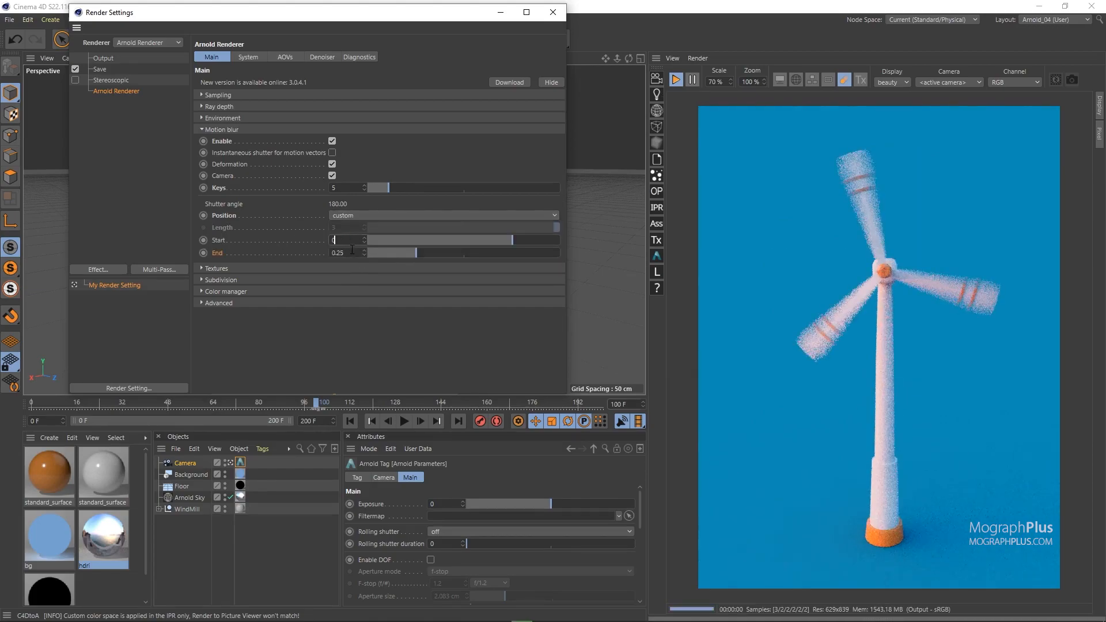
pyautogui.doubleClick(346, 253)
pyautogui.write('3')
pyautogui.press('Return')
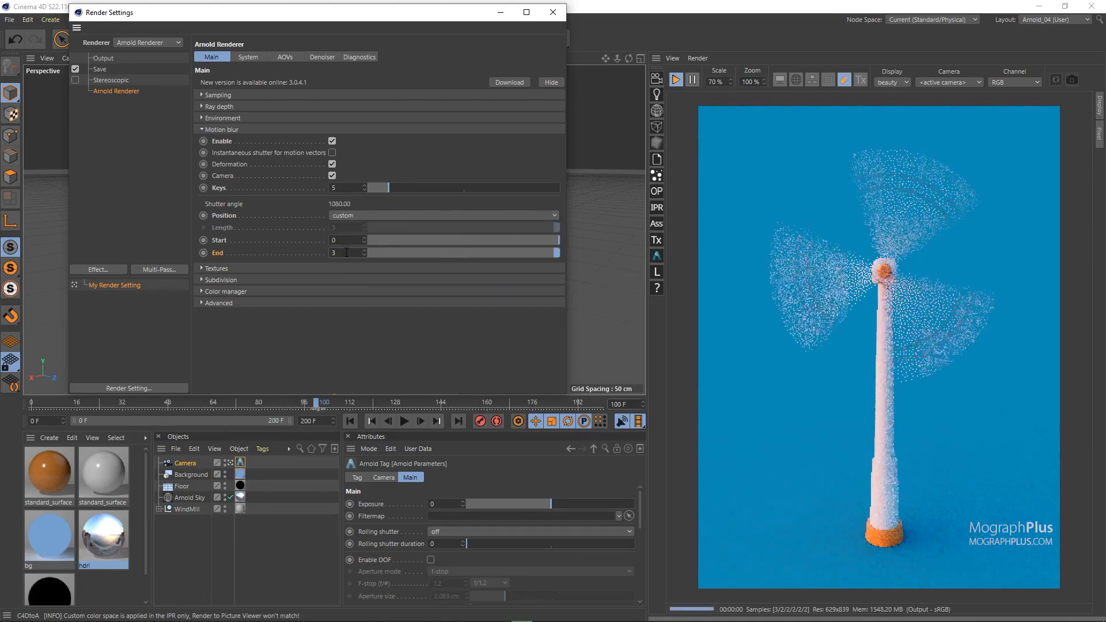
pyautogui.click(361, 217)
pyautogui.click(373, 244)
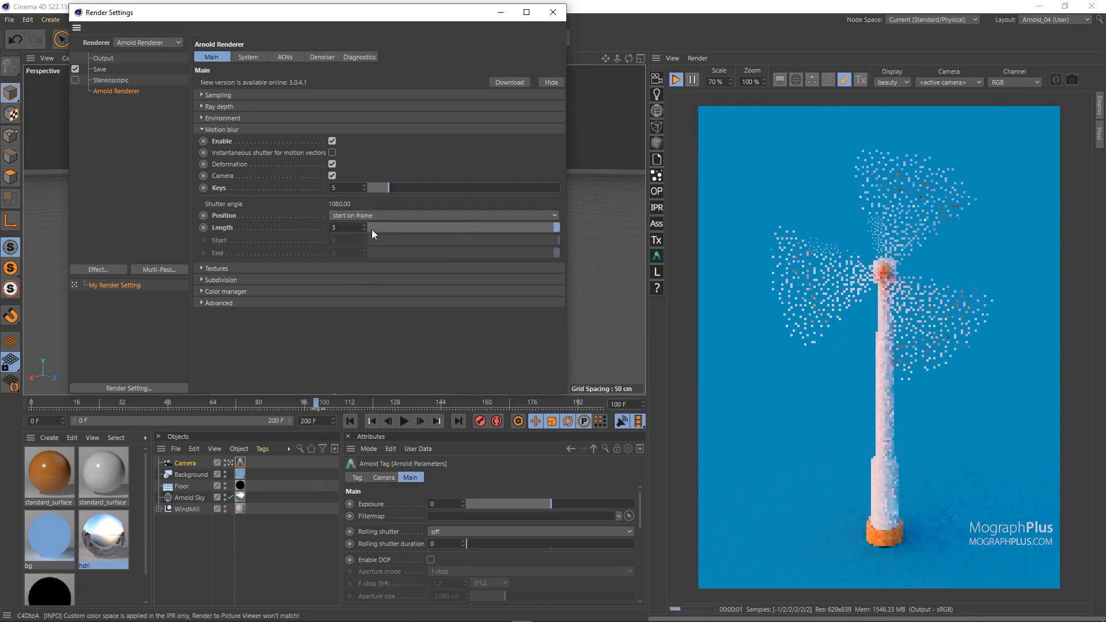
# Step: Set the shutter Position to custom with Start -1.5 and End 1.5
pyautogui.click(354, 215)
pyautogui.click(364, 265)
pyautogui.click(348, 244)
pyautogui.write('1.5')
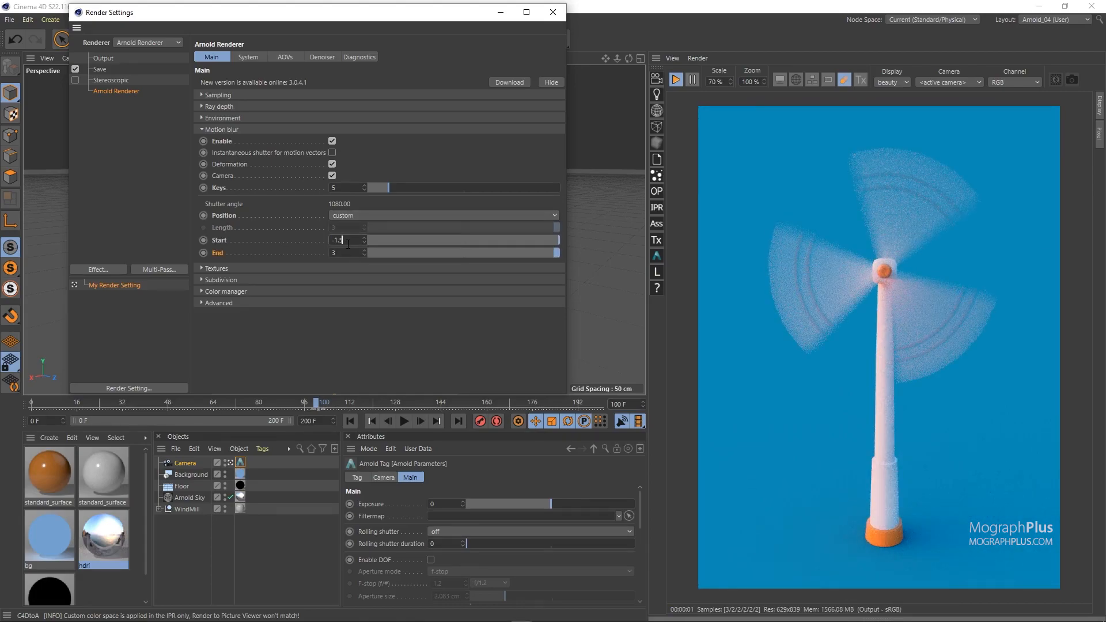
pyautogui.press('Tab')
pyautogui.write('1.5')
pyautogui.press('Return')
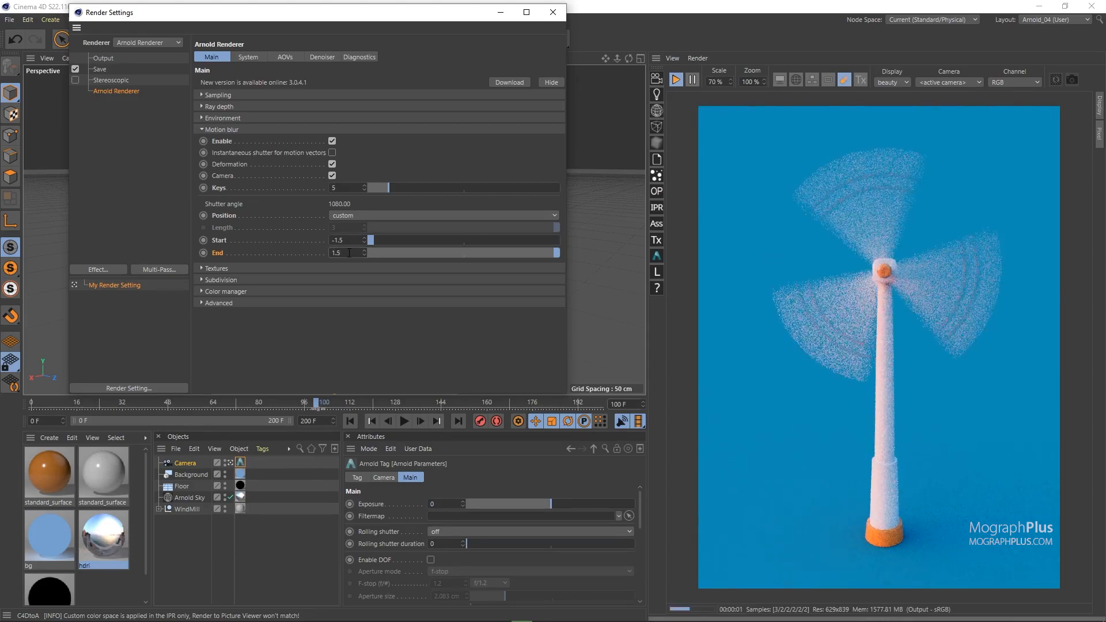
# Step: Set the custom shutter Start to -3 and End to 0, and return the Position to center on frame
pyautogui.doubleClick(355, 239)
pyautogui.write('-3')
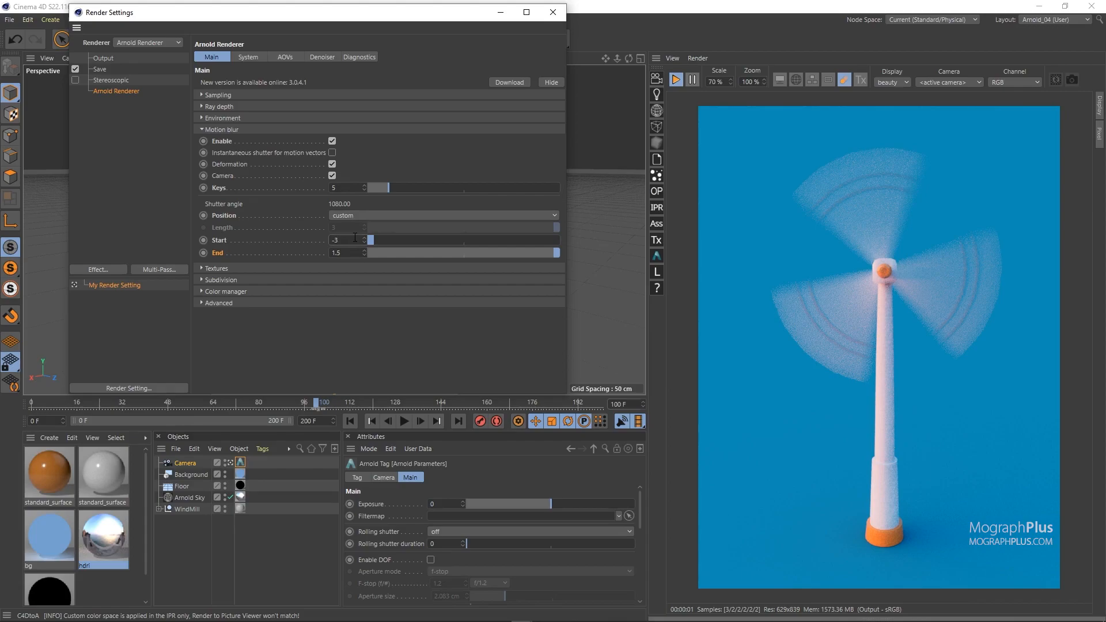
pyautogui.press('Return')
pyautogui.doubleClick(347, 253)
pyautogui.write('0')
pyautogui.press('Return')
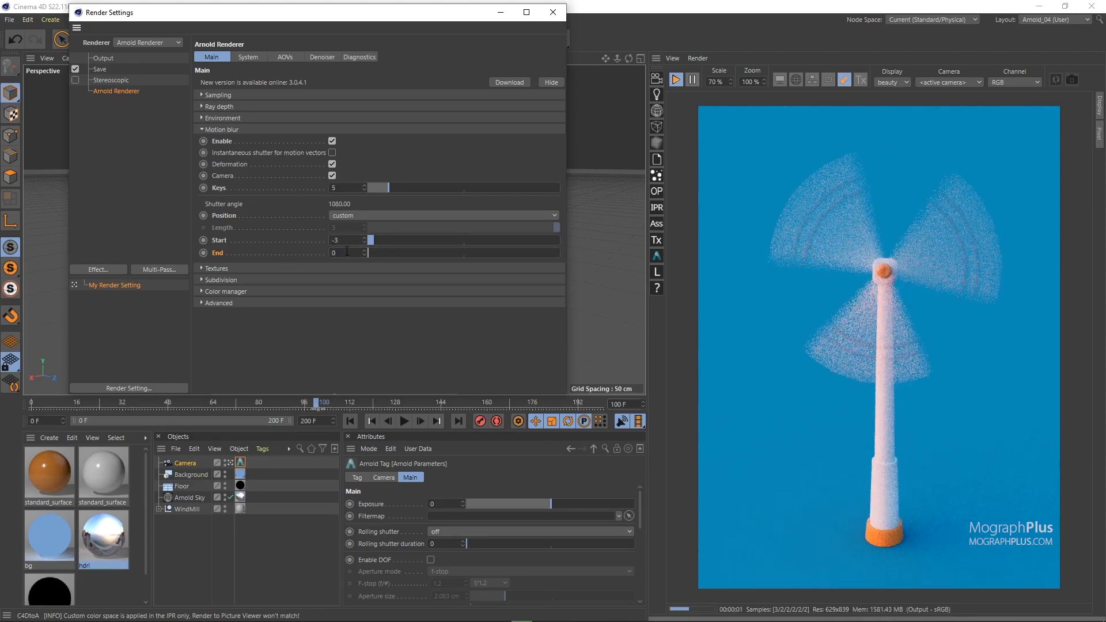
pyautogui.click(348, 215)
pyautogui.click(379, 240)
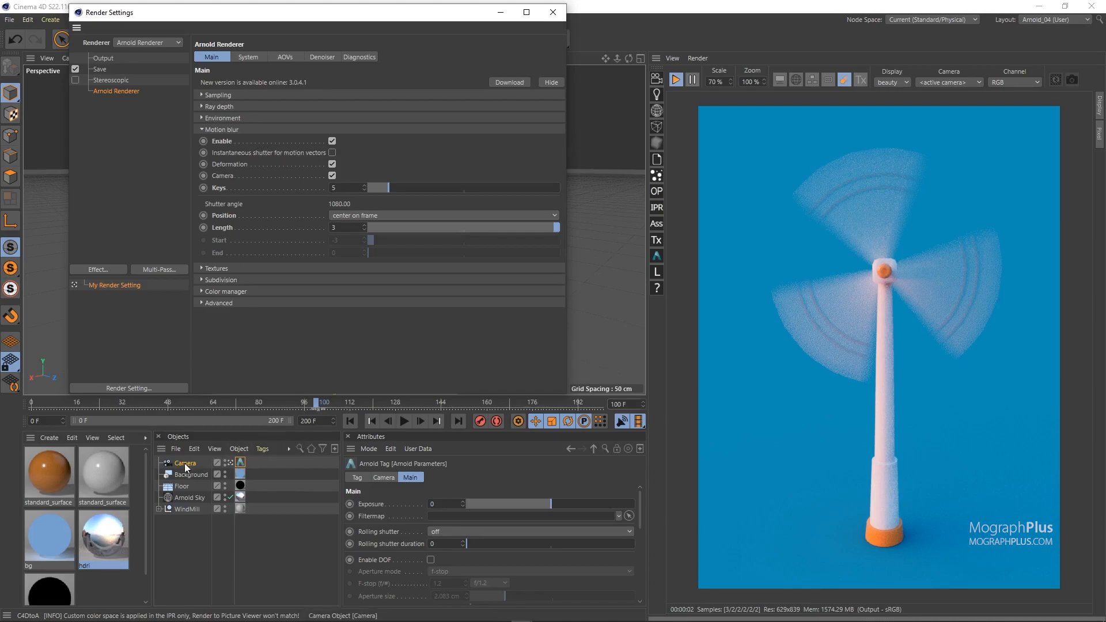
# Step: Enable Custom shutter size in the Arnold tag of the Camera object
pyautogui.click(241, 463)
pyautogui.scroll(-5, 409, 550)
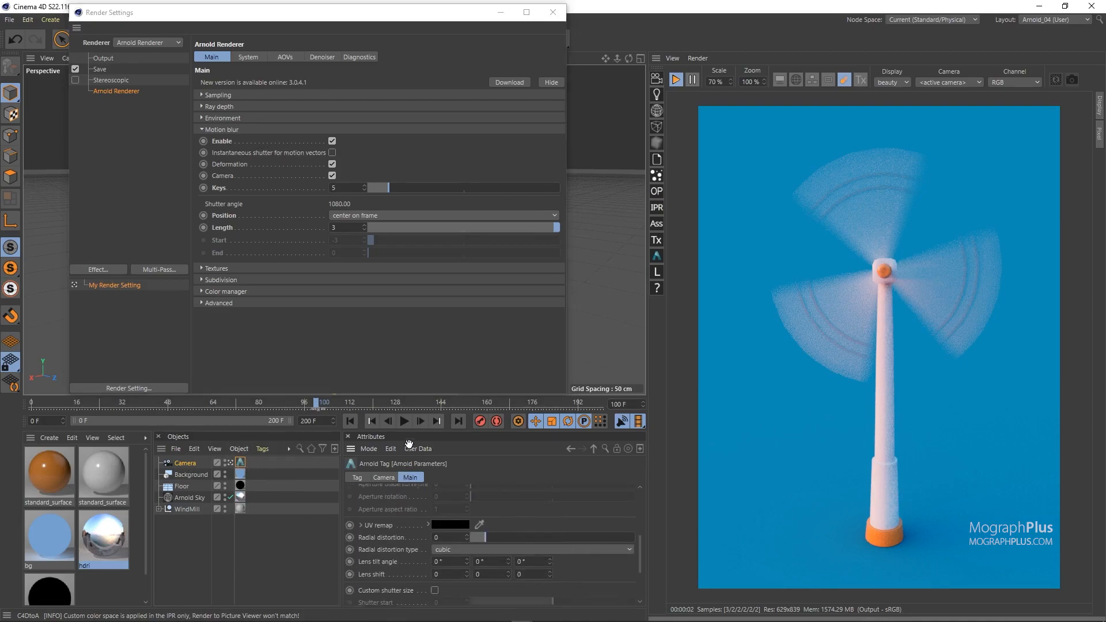
pyautogui.scroll(-2, 397, 531)
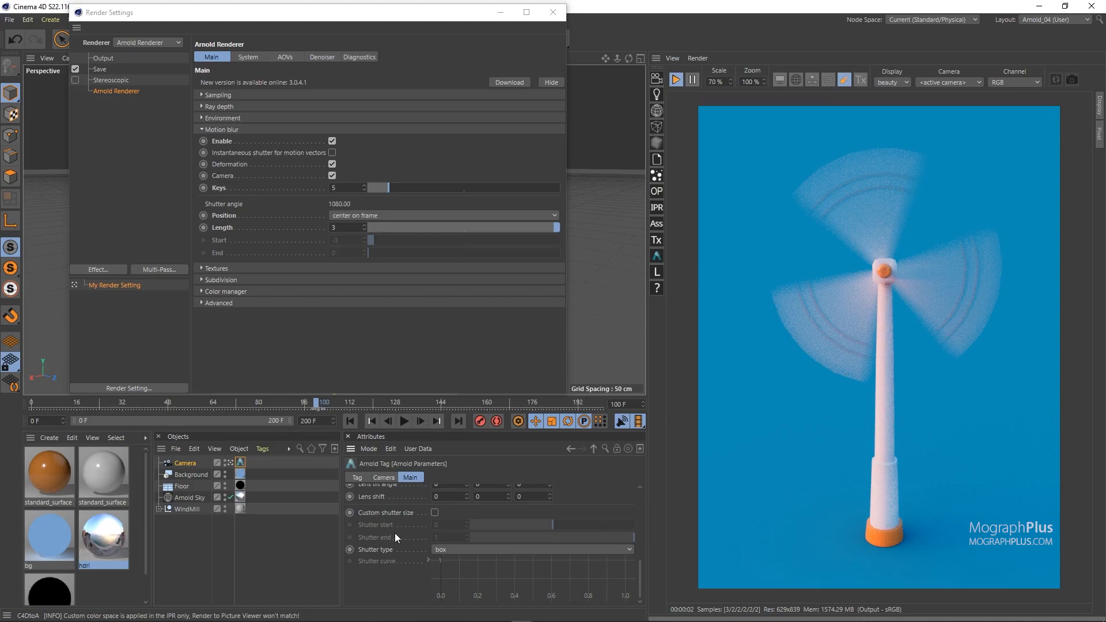
pyautogui.click(435, 513)
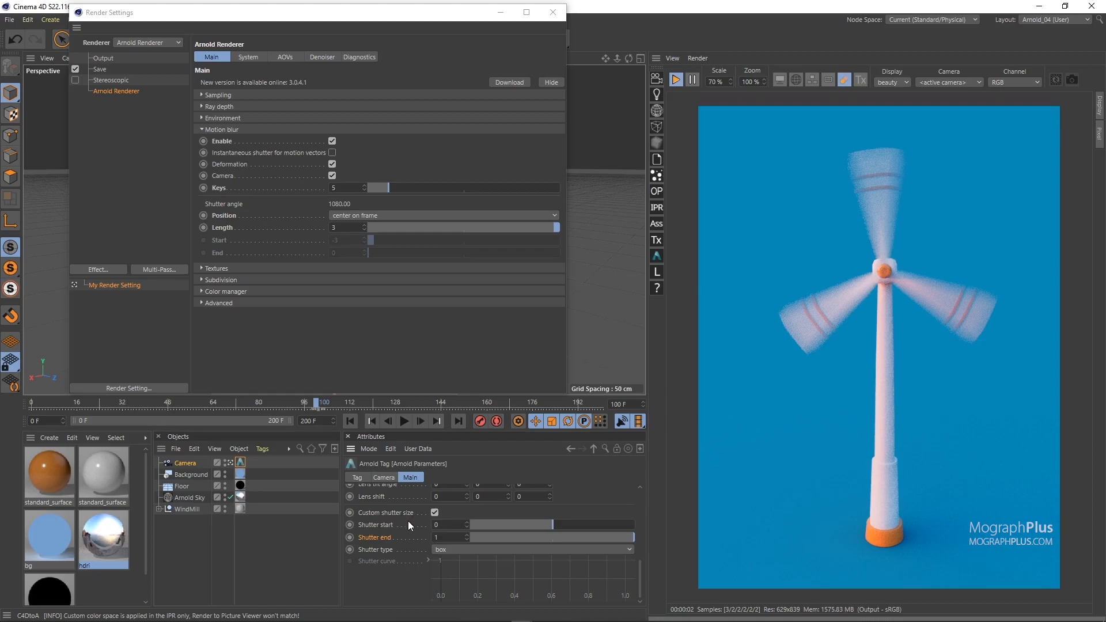
# Step: Set the camera's custom Shutter start to -1
pyautogui.scroll(2, 389, 515)
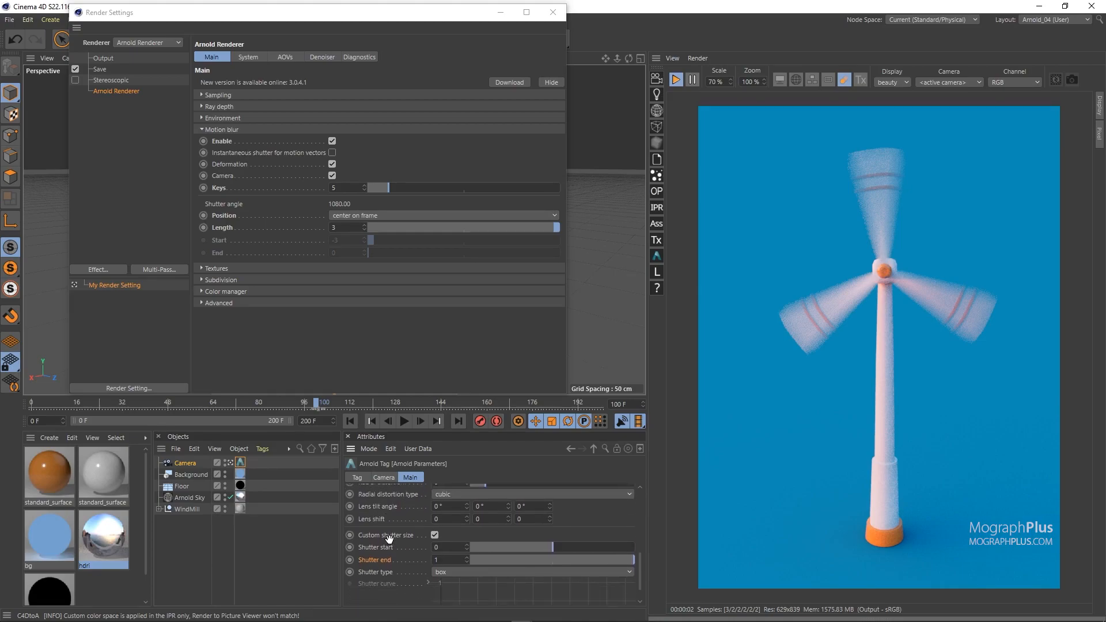
pyautogui.scroll(-1, 396, 541)
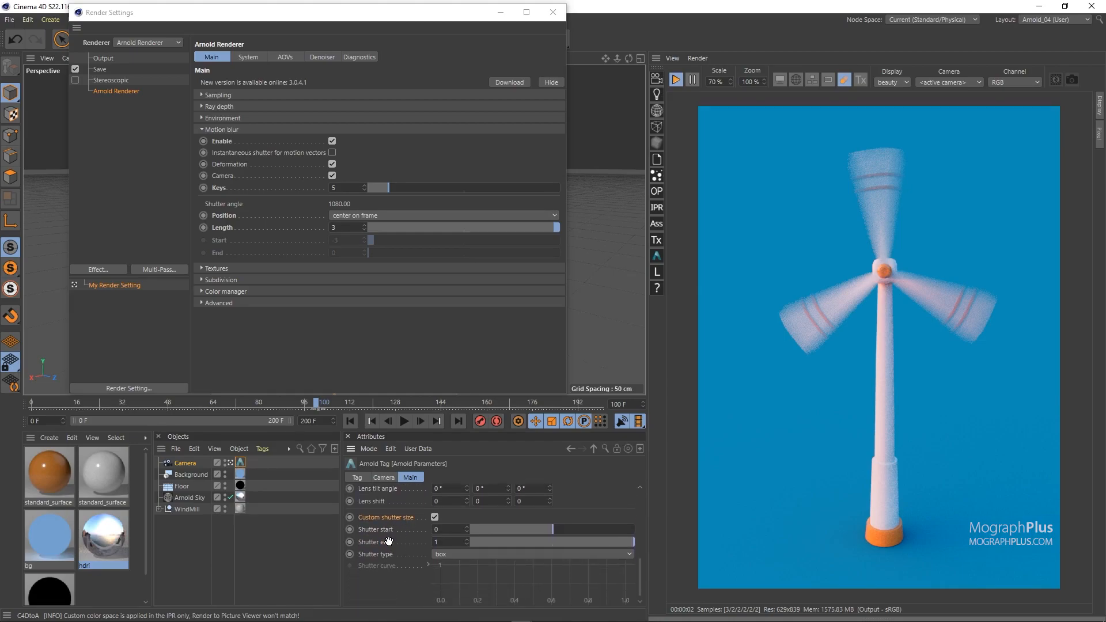
pyautogui.doubleClick(450, 528)
pyautogui.write('-1')
pyautogui.press('Return')
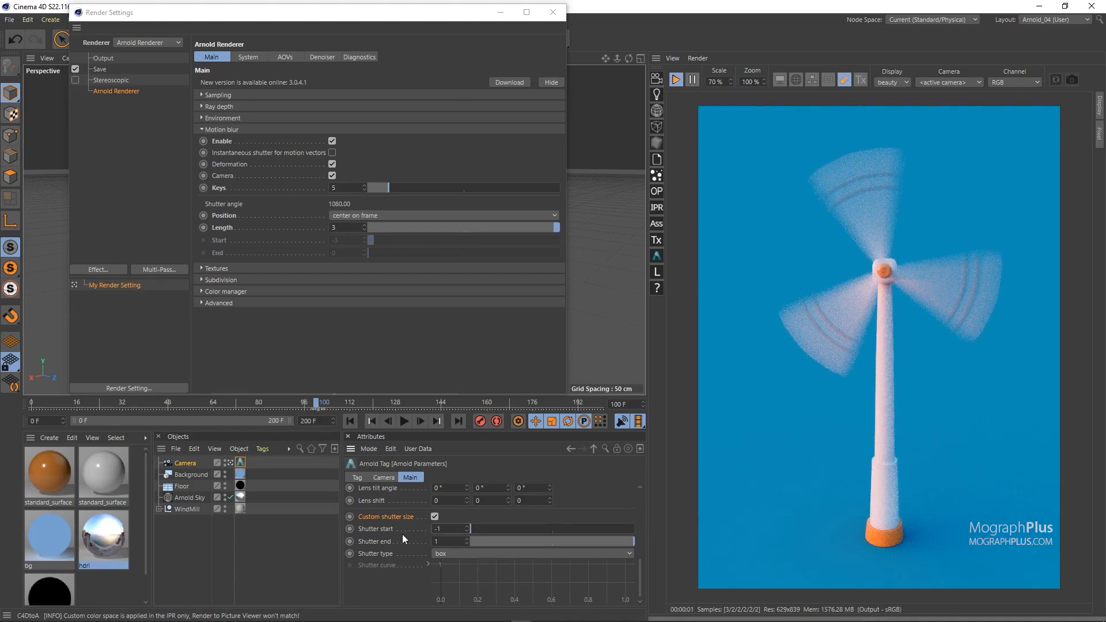
# Step: Toggle the camera's Custom shutter size to compare the blur, leaving it disabled
pyautogui.click(435, 517)
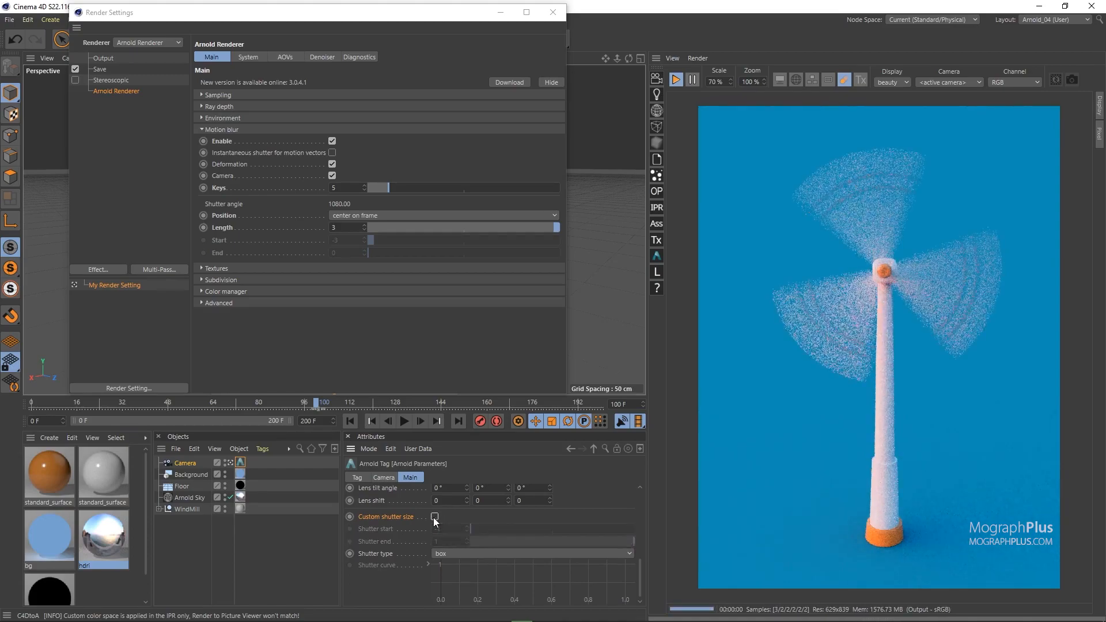
pyautogui.click(434, 518)
pyautogui.click(434, 517)
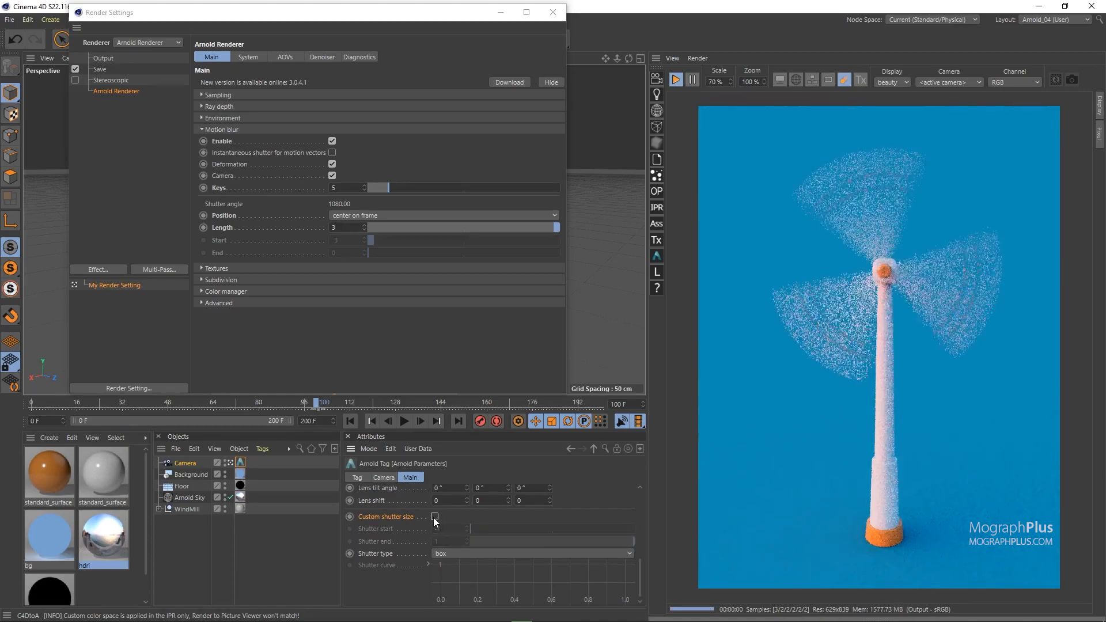
pyautogui.click(434, 518)
pyautogui.click(435, 518)
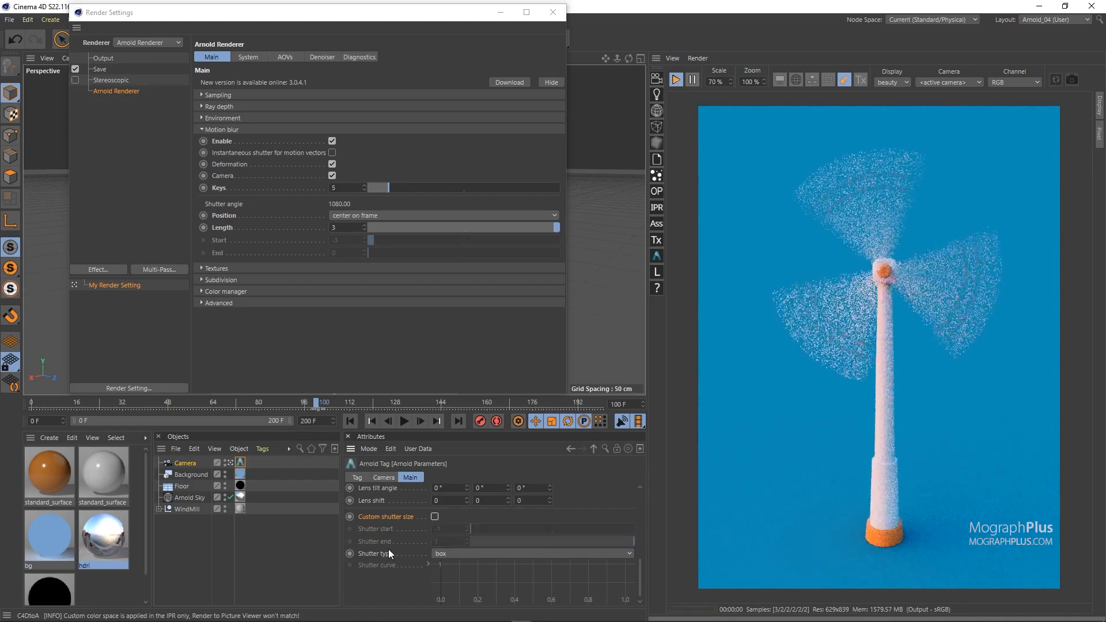
# Step: Set the camera's Shutter type to triangle
pyautogui.scroll(-1, 394, 515)
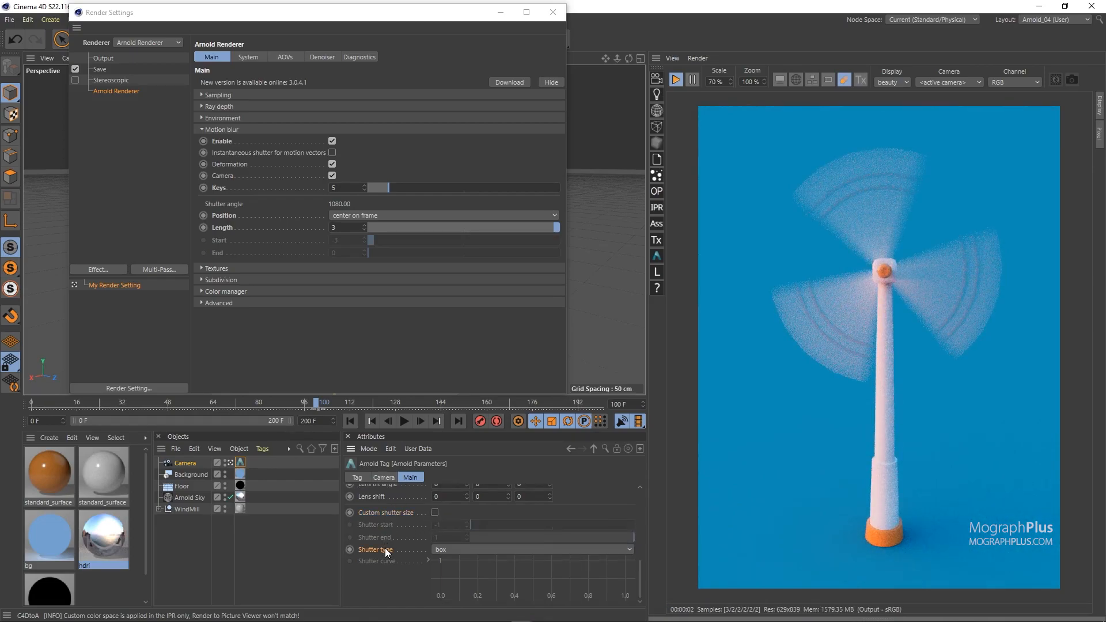
pyautogui.click(461, 550)
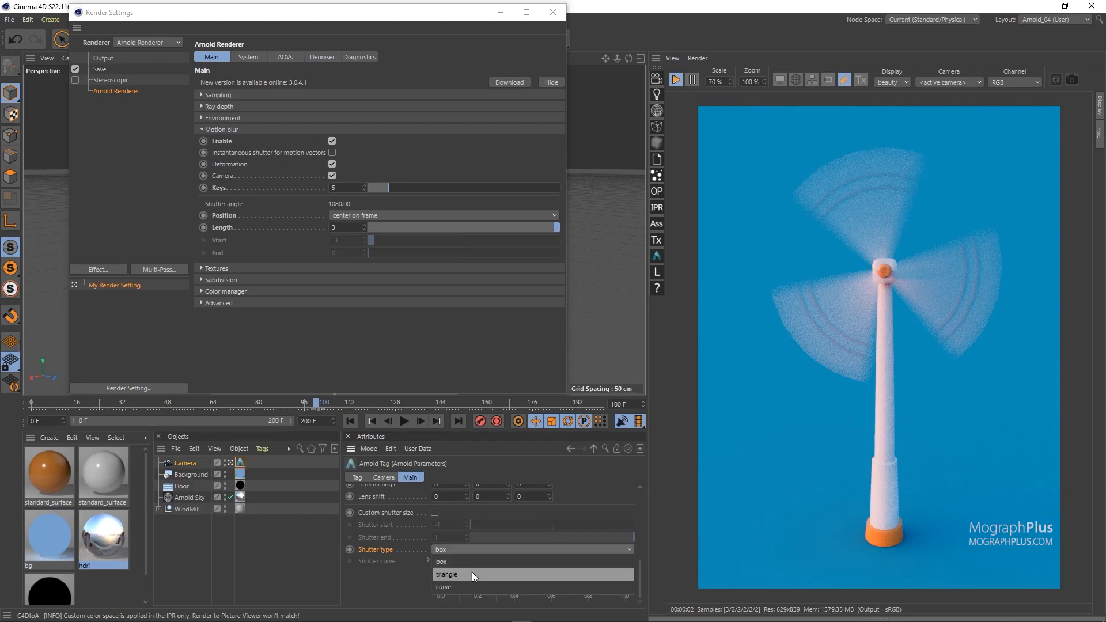
pyautogui.click(472, 575)
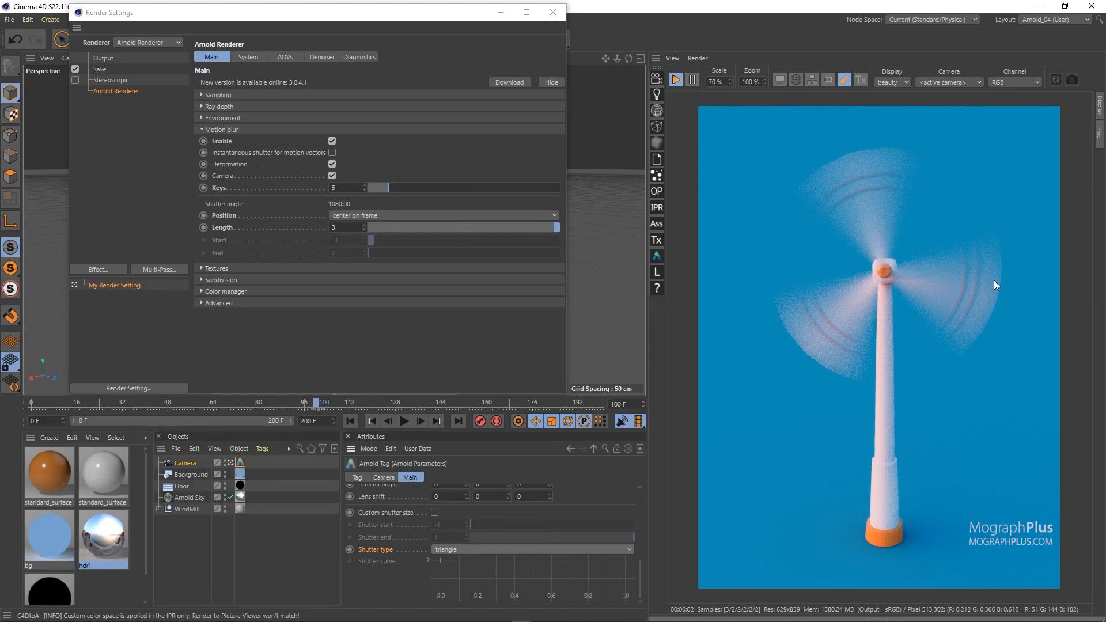
# Step: Set the camera's Shutter type to curve and shape the shutter curve into three peaks with alternating high and low points
pyautogui.click(469, 548)
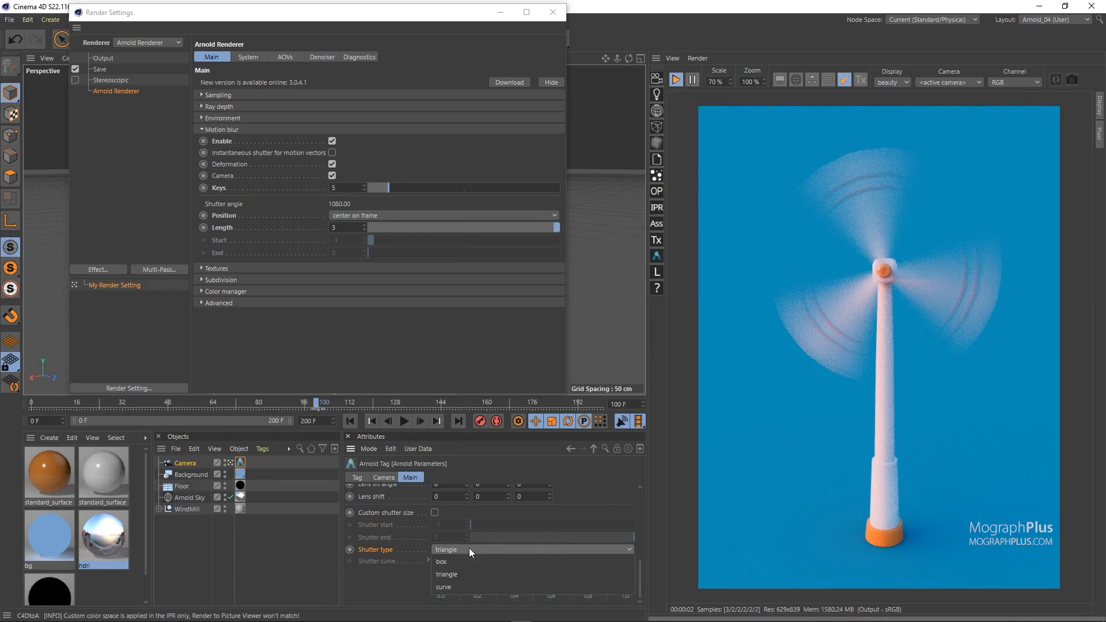
pyautogui.click(458, 585)
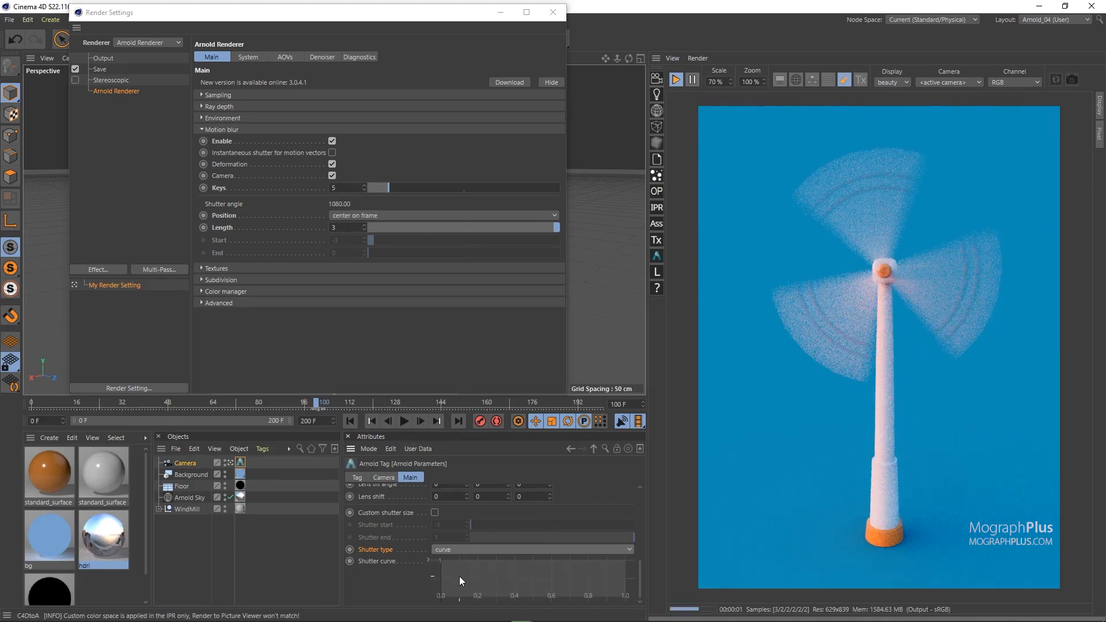
pyautogui.keyDown('ctrl'); pyautogui.click(555, 560); pyautogui.keyUp('ctrl')
pyautogui.keyDown('ctrl'); pyautogui.click(590, 598); pyautogui.keyUp('ctrl')
pyautogui.keyDown('ctrl'); pyautogui.click(608, 560); pyautogui.keyUp('ctrl')
pyautogui.keyDown('ctrl'); pyautogui.click(627, 599); pyautogui.keyUp('ctrl')
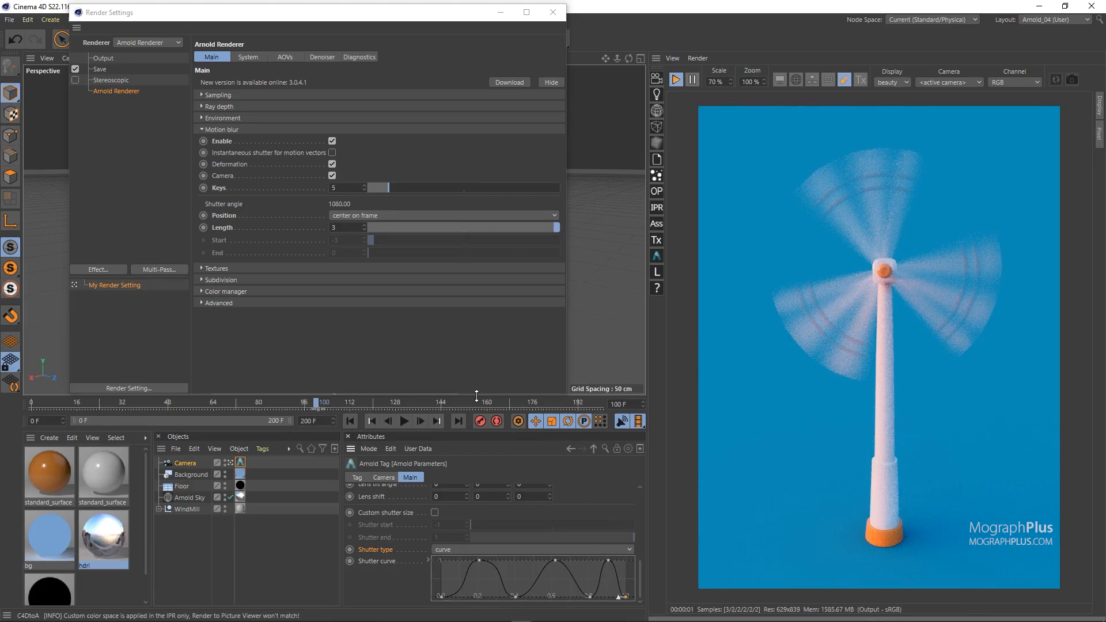
# Step: Return the camera's Shutter type to box
pyautogui.click(454, 550)
pyautogui.click(467, 561)
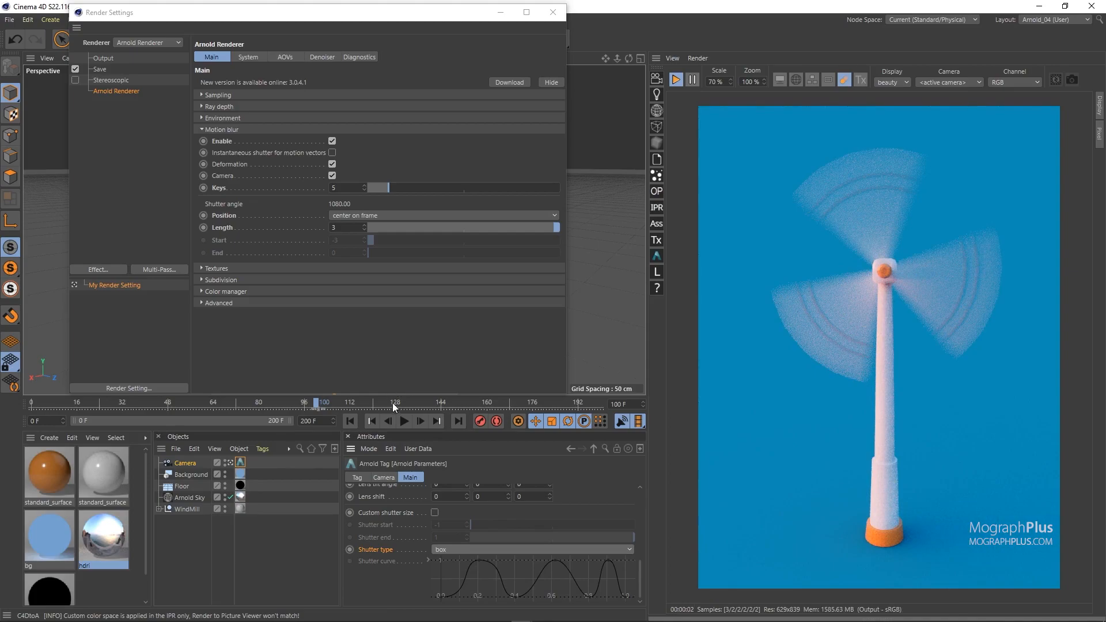
pyautogui.scroll(4, 393, 562)
pyautogui.scroll(1, 393, 565)
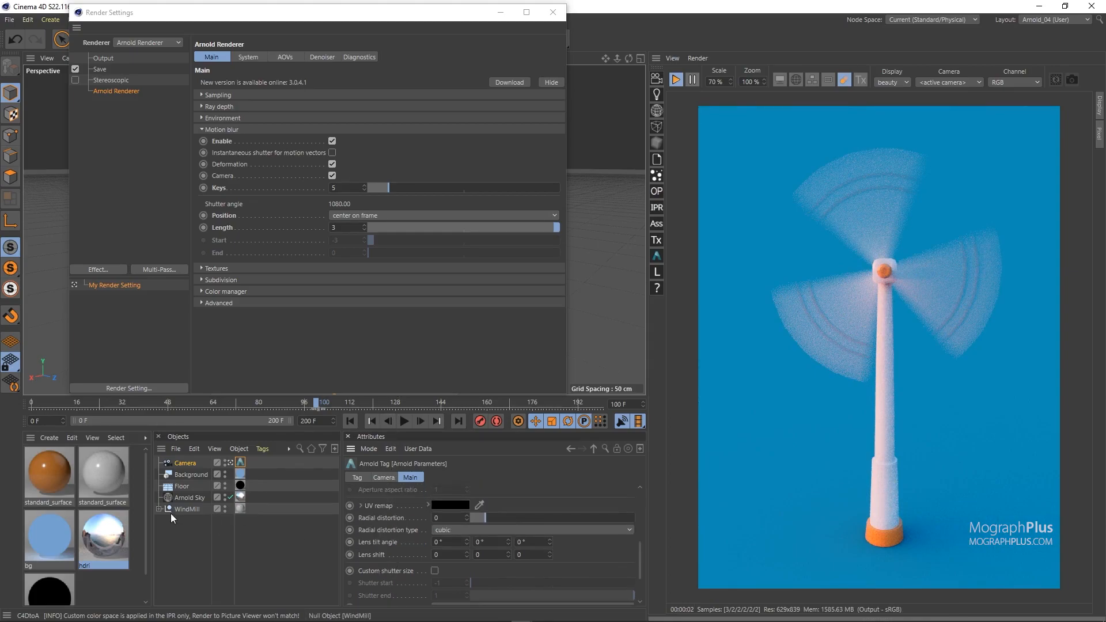
# Step: Add an Arnold Parameters tag to the blades null inside the WindMill group
pyautogui.click(159, 510)
pyautogui.click(185, 521)
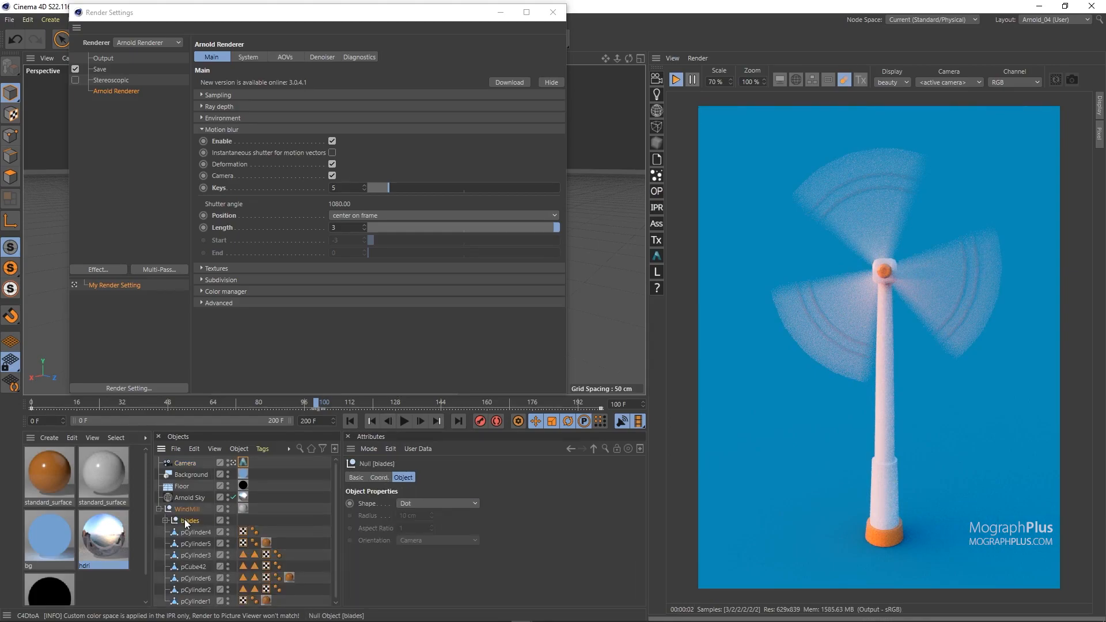
pyautogui.rightClick(185, 522)
pyautogui.moveTo(313, 103)
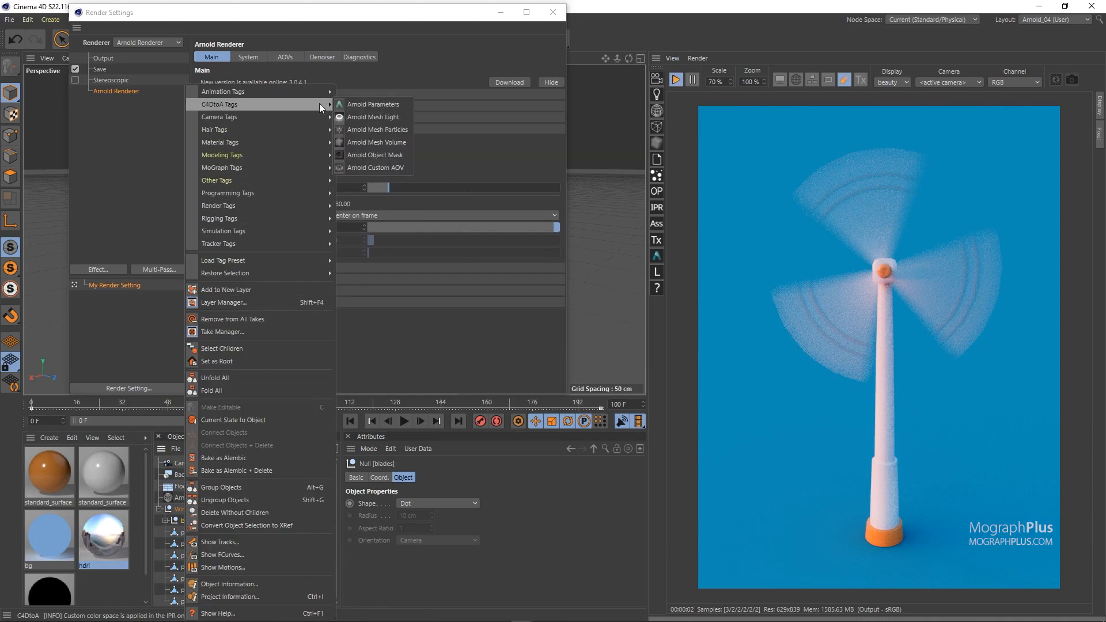
pyautogui.click(348, 105)
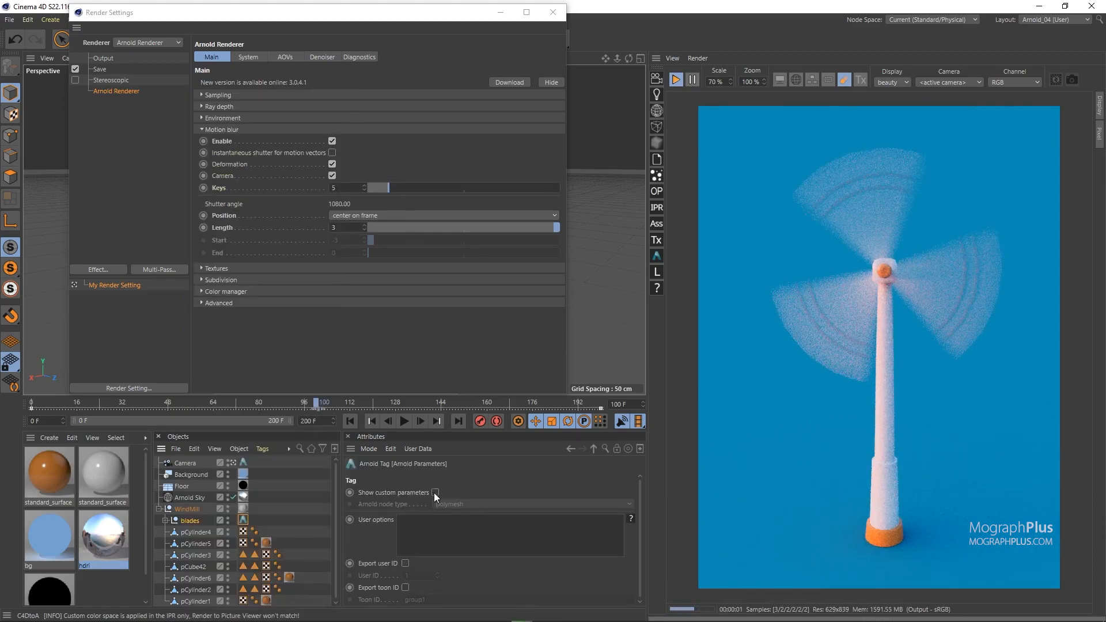
# Step: Compare the blades with motion blur off and on in their Arnold tag, leave it enabled, and collapse the WindMill hierarchy
pyautogui.click(574, 478)
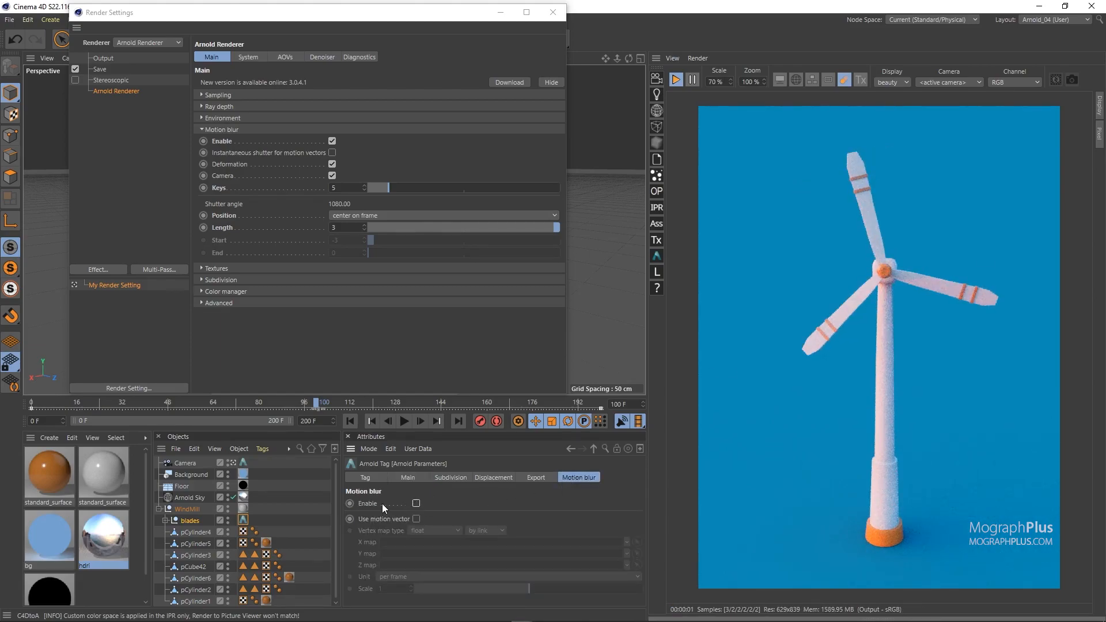
pyautogui.click(415, 504)
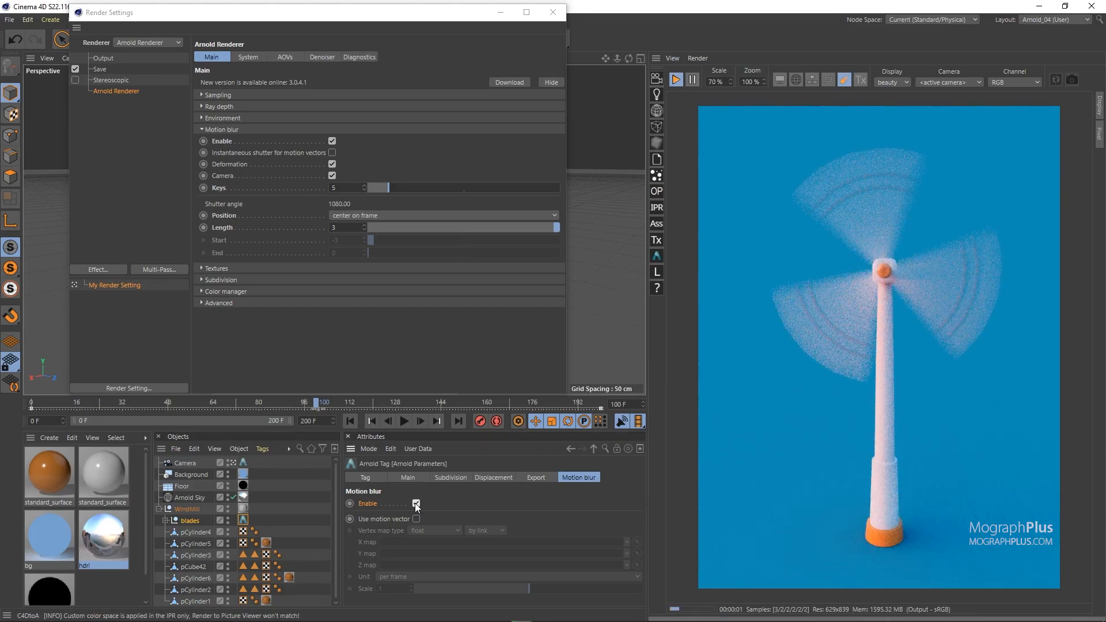
pyautogui.click(160, 510)
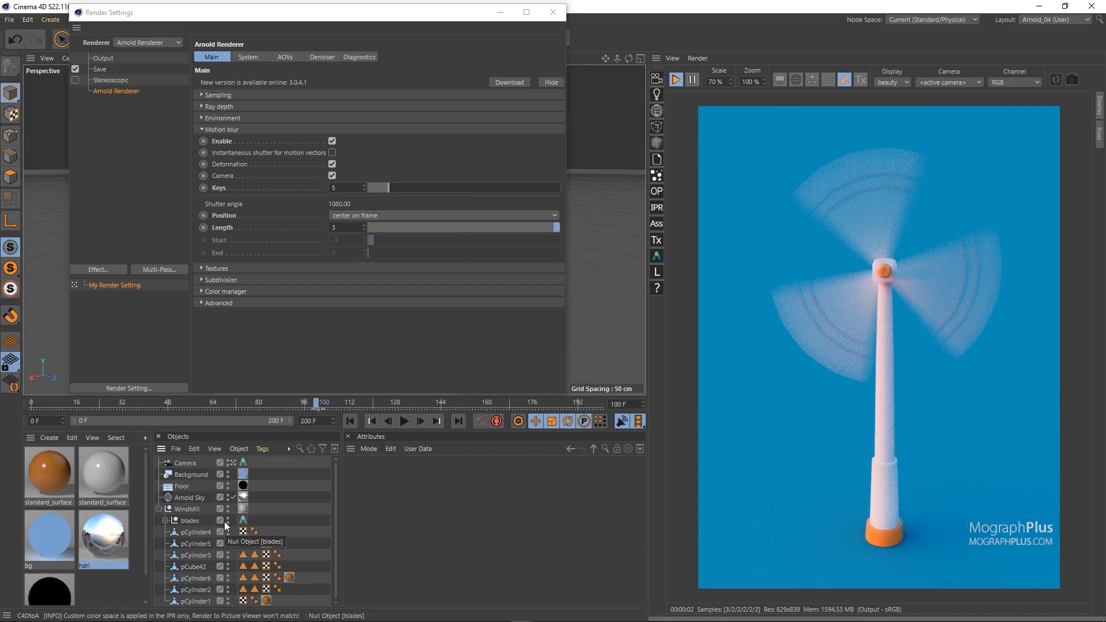
pyautogui.click(159, 509)
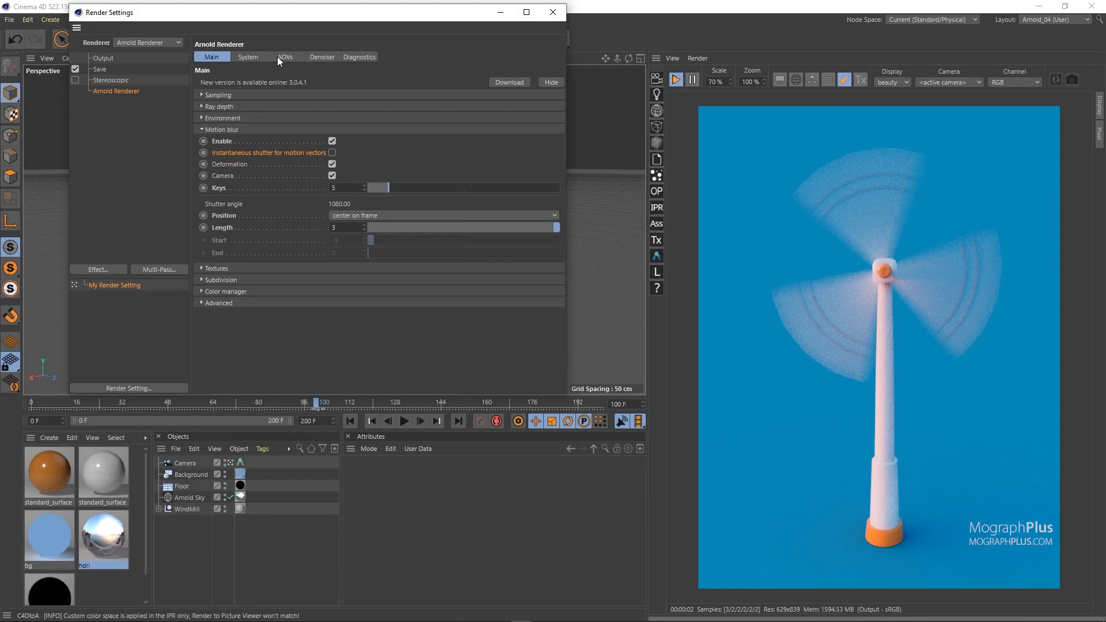
# Step: Disable motion blur in the render settings and add the motionvector AOV to the active AOVs
pyautogui.click(332, 142)
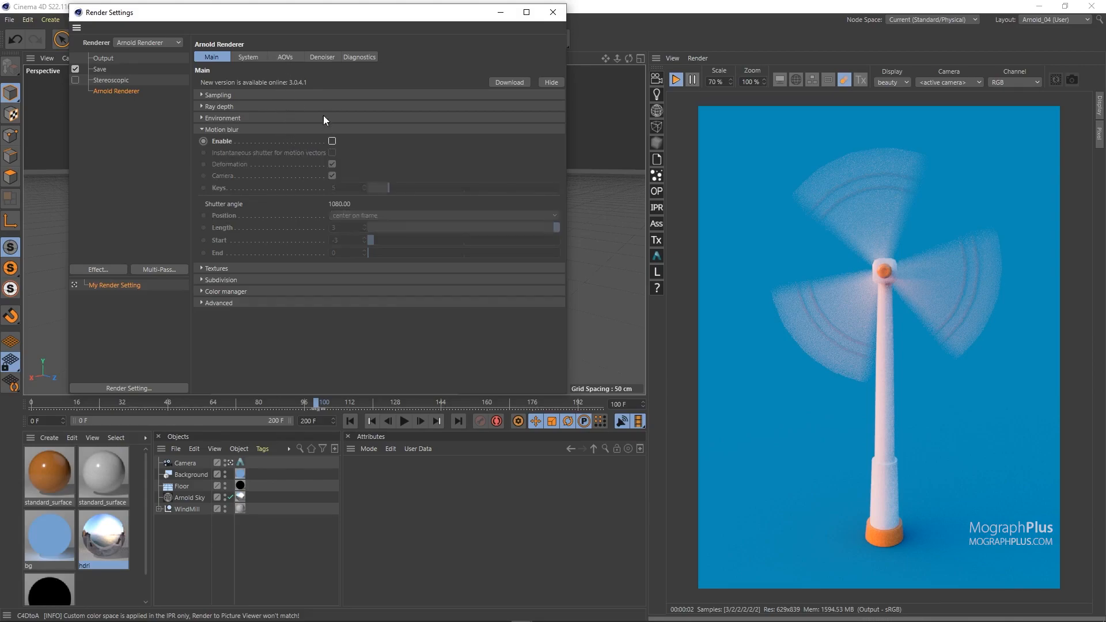
pyautogui.click(288, 57)
pyautogui.click(236, 151)
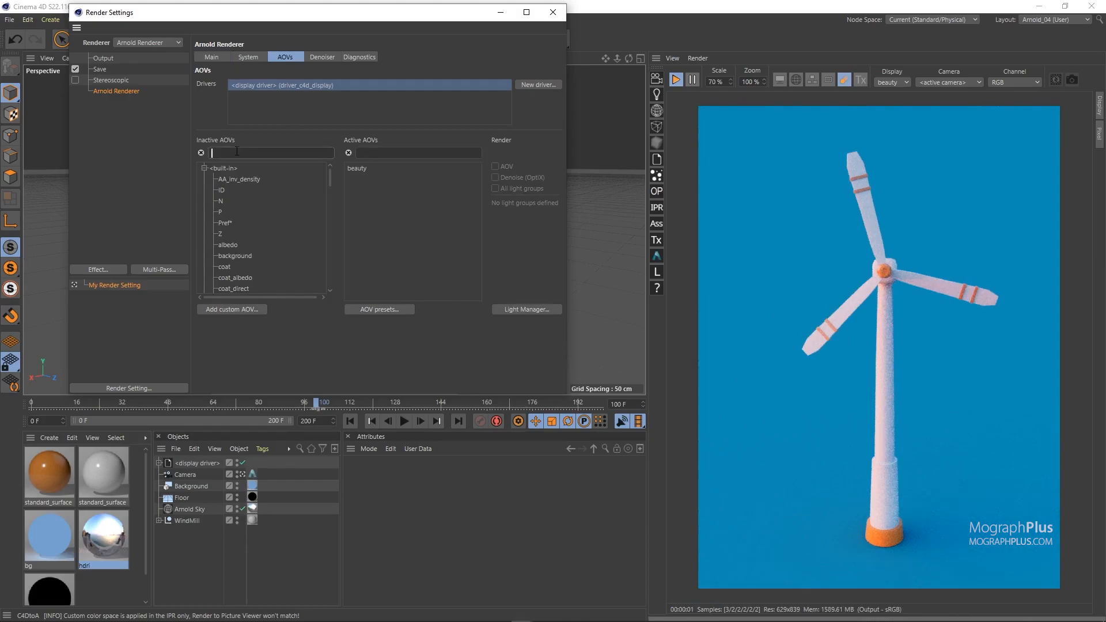
pyautogui.write('MOTI')
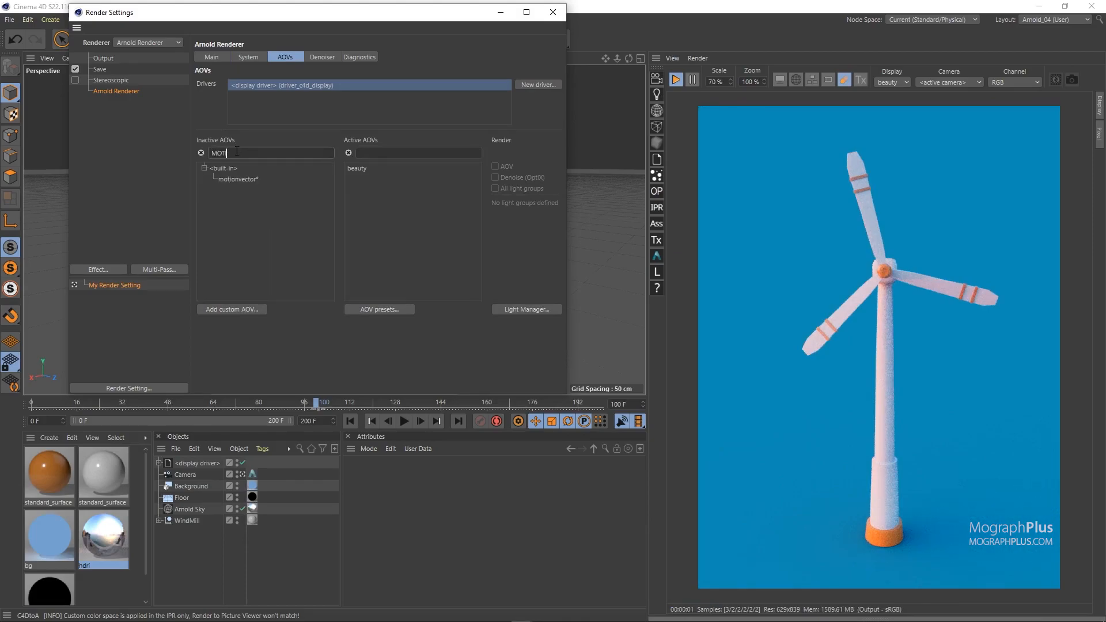
pyautogui.click(253, 180)
pyautogui.moveTo(394, 195); pyautogui.dragTo(394, 196)
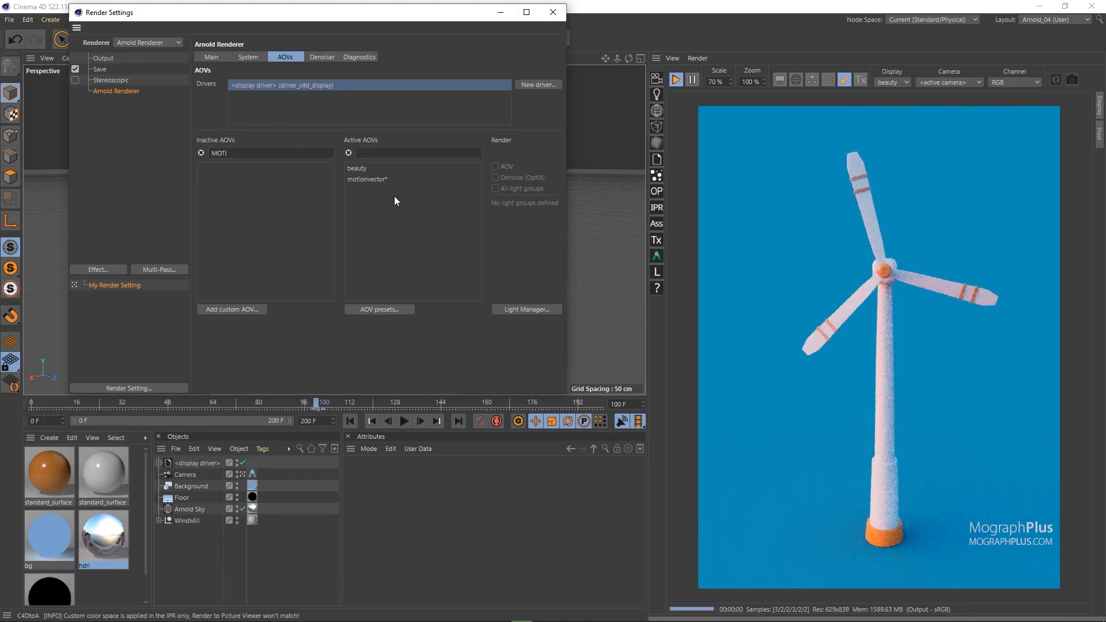
# Step: Display the motionvector AOV in the IPR and re-enable motion blur in the render settings
pyautogui.click(883, 81)
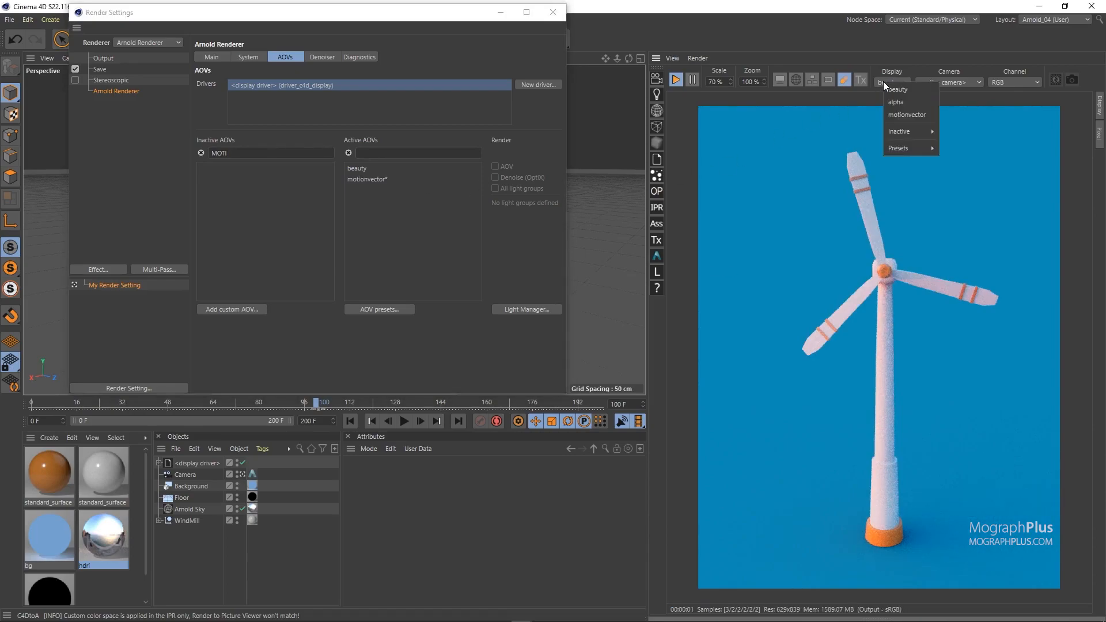
pyautogui.click(903, 114)
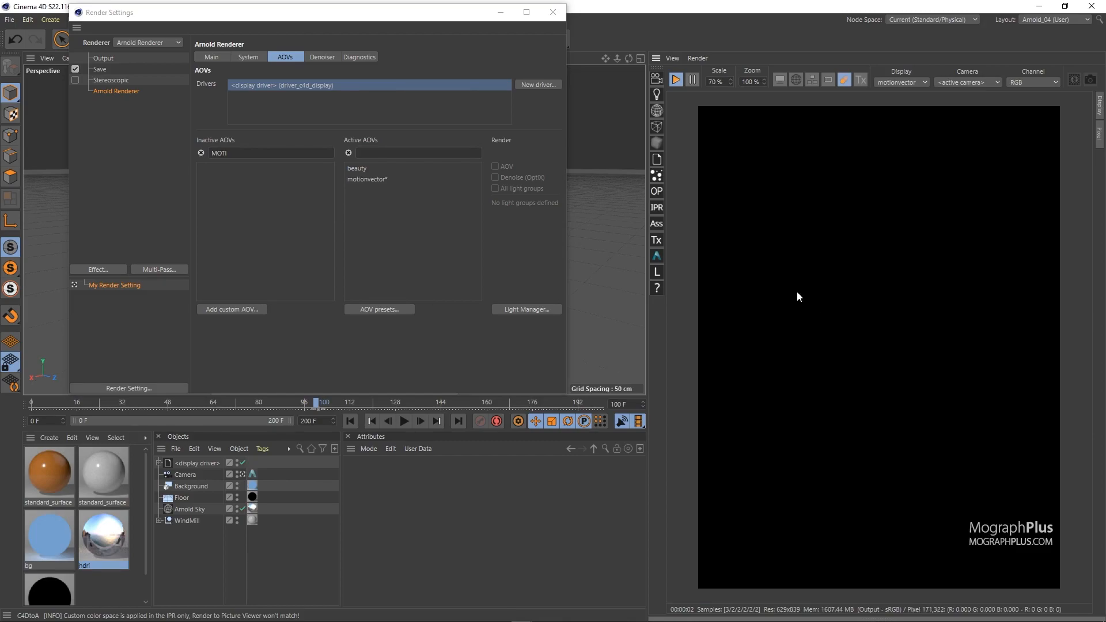
pyautogui.click(210, 57)
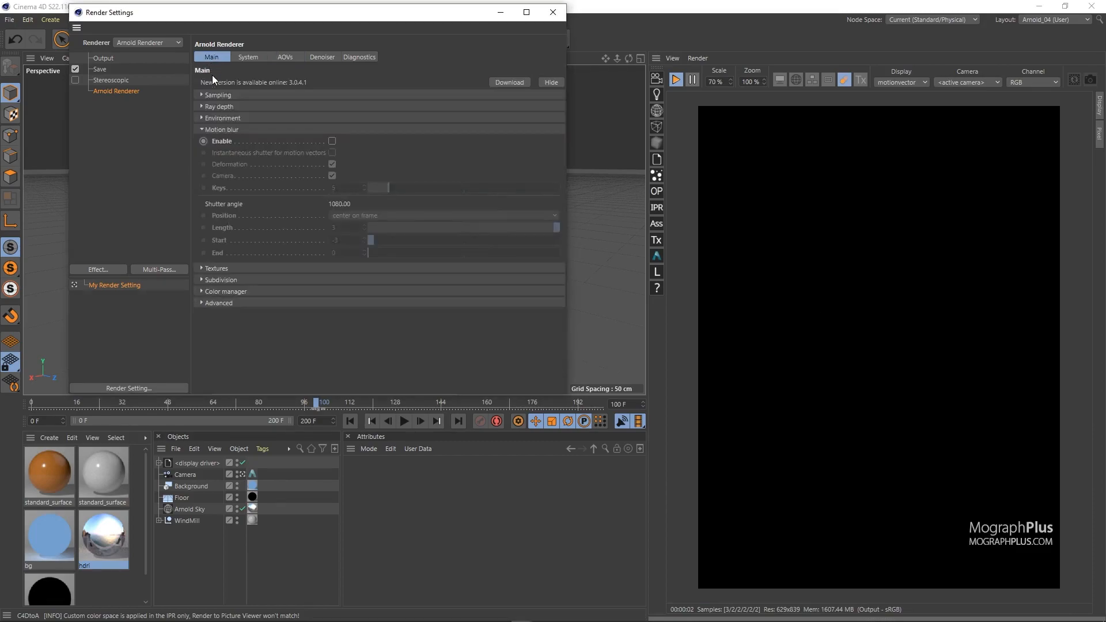
pyautogui.click(332, 141)
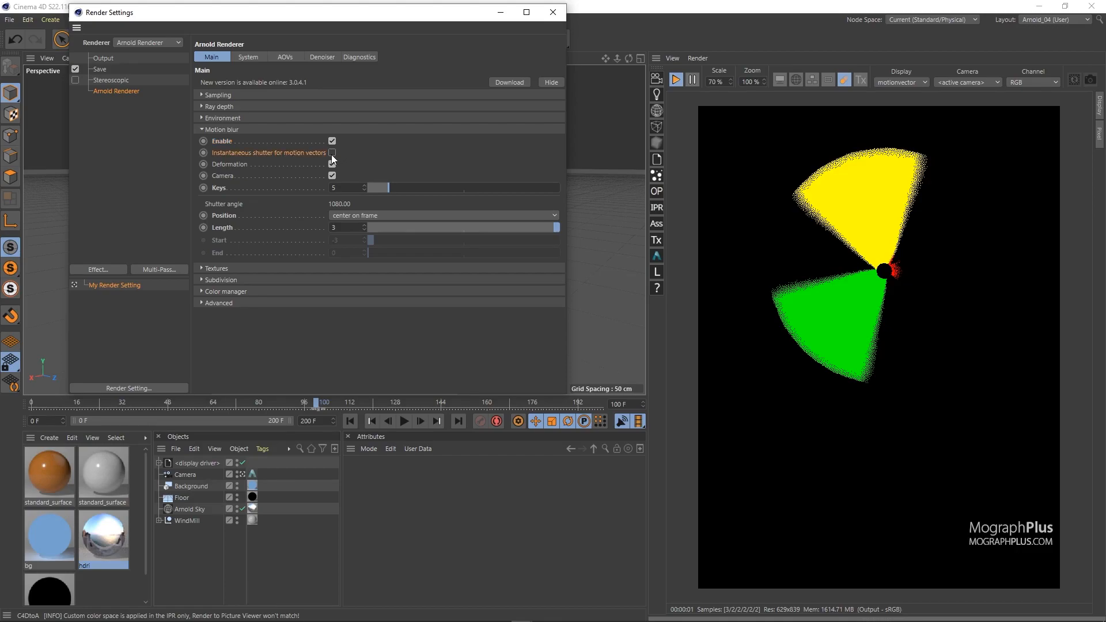
# Step: Enable Instantaneous shutter for motion vectors and switch the IPR display back to beauty
pyautogui.click(332, 153)
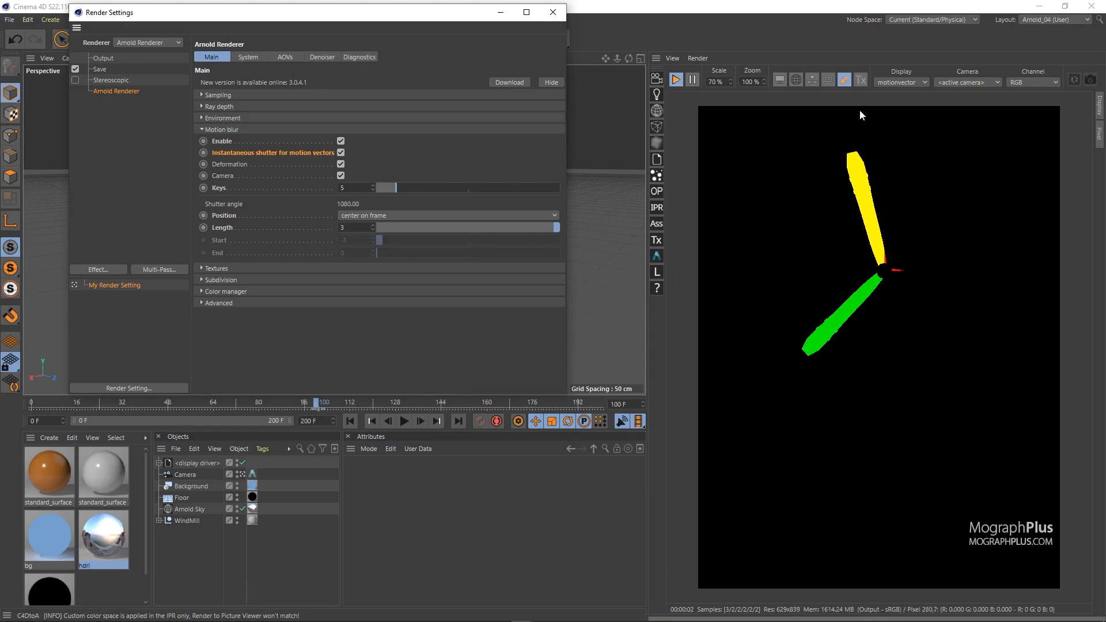
pyautogui.click(910, 88)
pyautogui.click(910, 94)
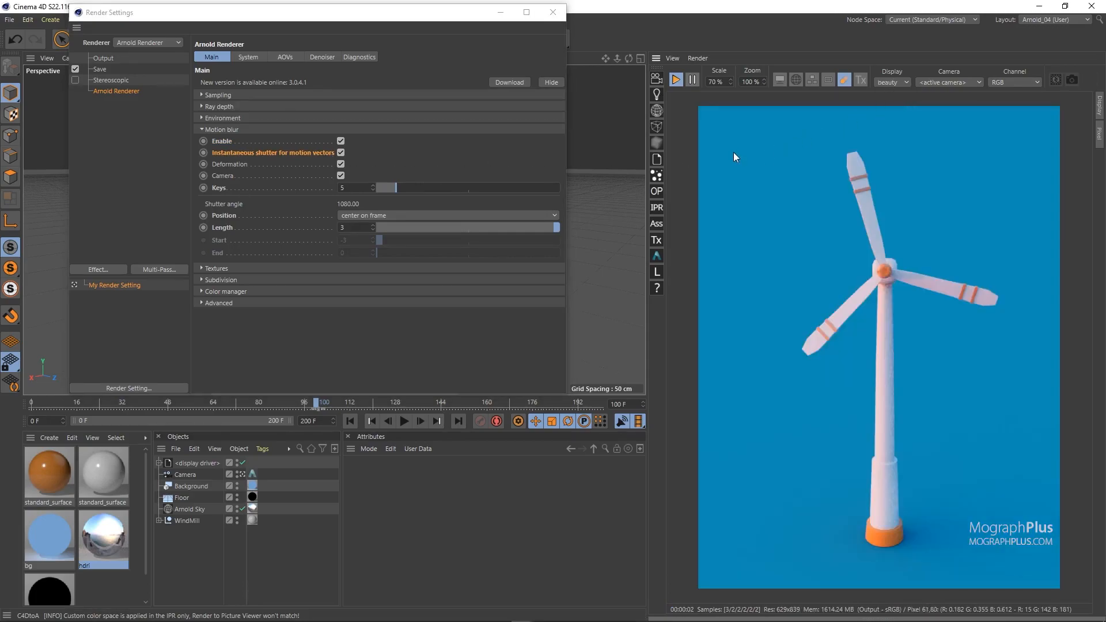
# Step: Disable Instantaneous shutter for motion vectors and set the shutter Length to 0.5
pyautogui.click(340, 153)
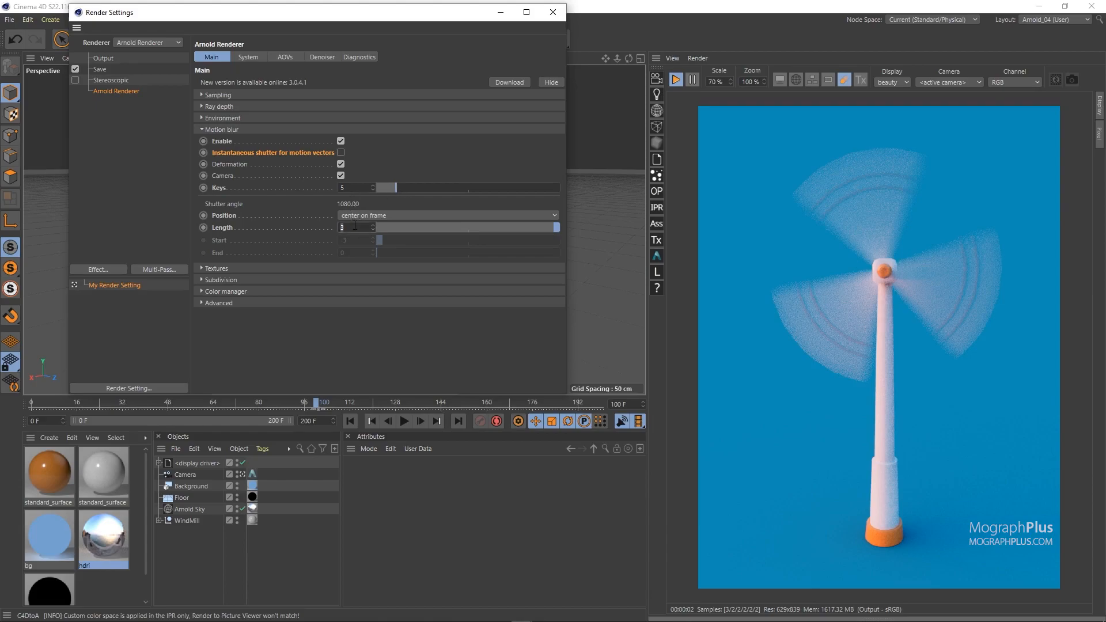
pyautogui.write('0.5')
pyautogui.press('Return')
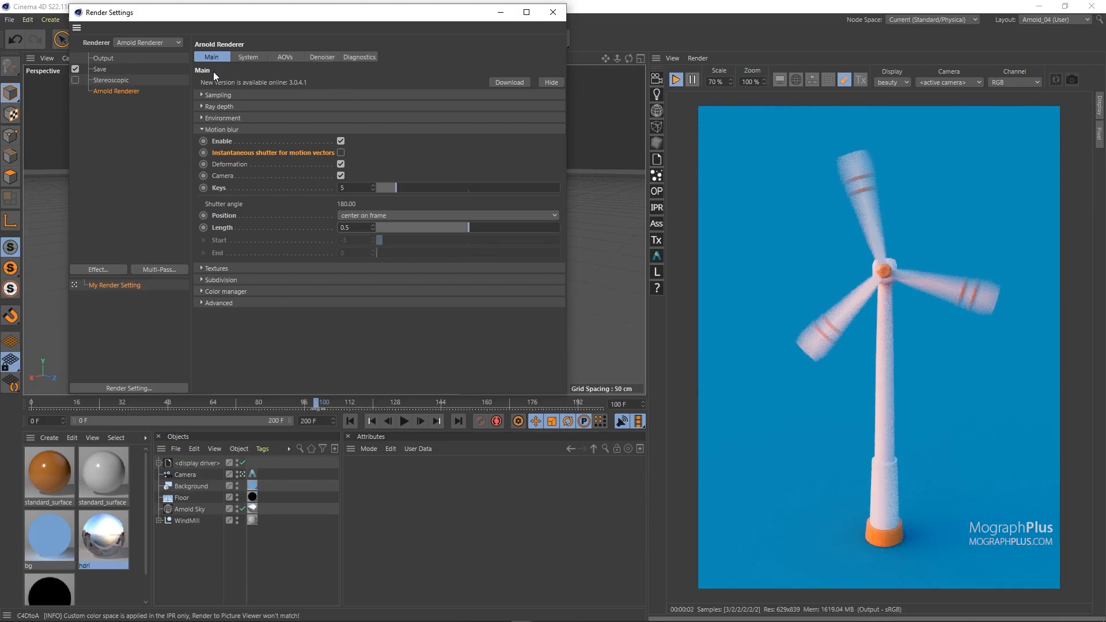
# Step: Raise the Camera (AA) samples to 6 in the Arnold sampling settings
pyautogui.click(218, 95)
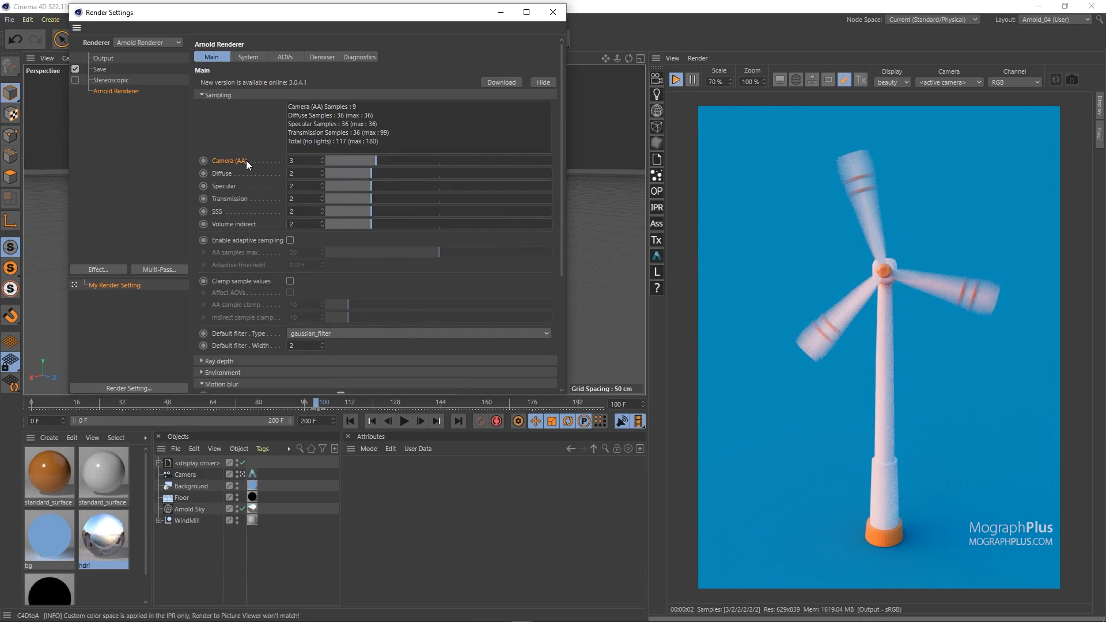
pyautogui.moveTo(396, 159); pyautogui.dragTo(443, 158)
pyautogui.click(442, 162)
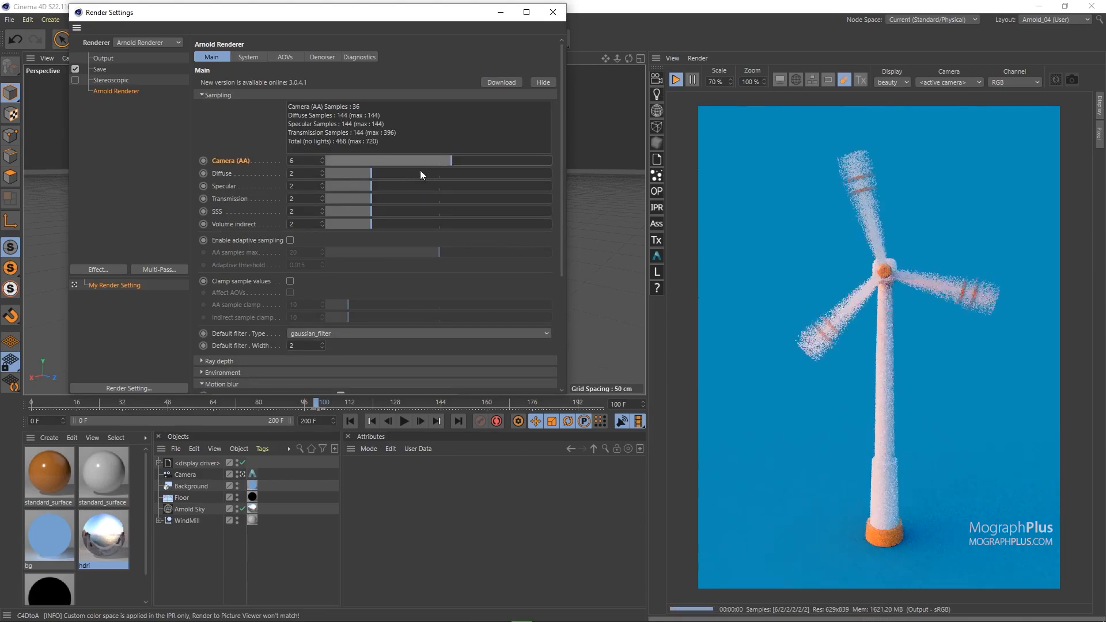